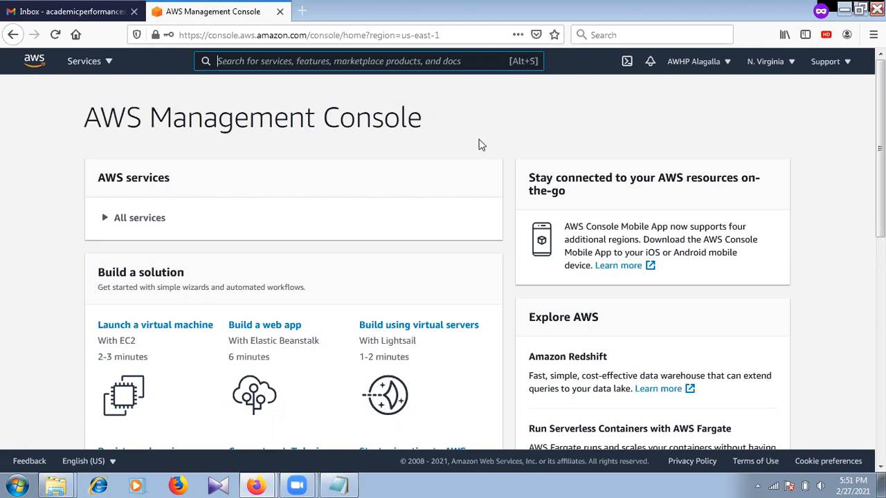
Keep the current region and open Simple Notification Service by searching 'sns'.
click(793, 64)
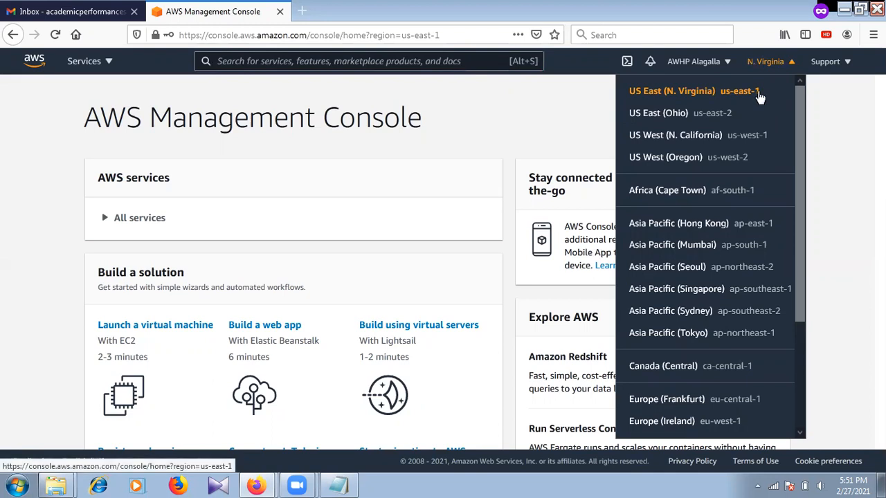
click(546, 104)
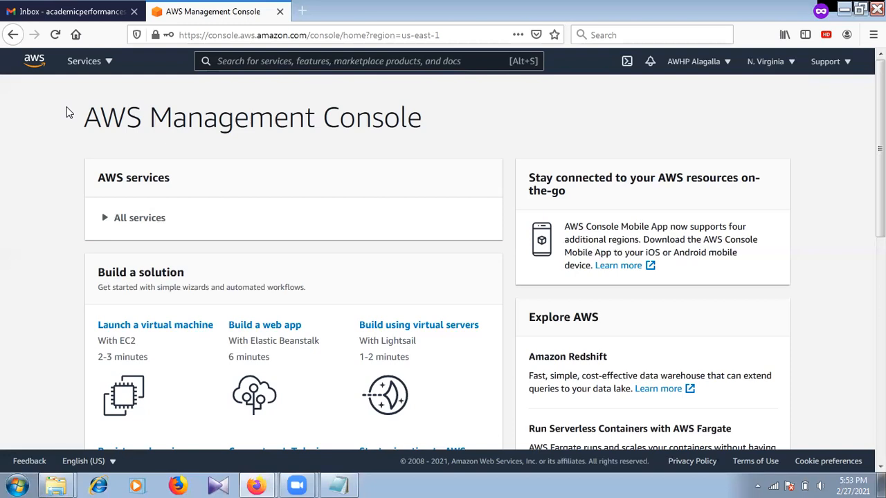
click(220, 61)
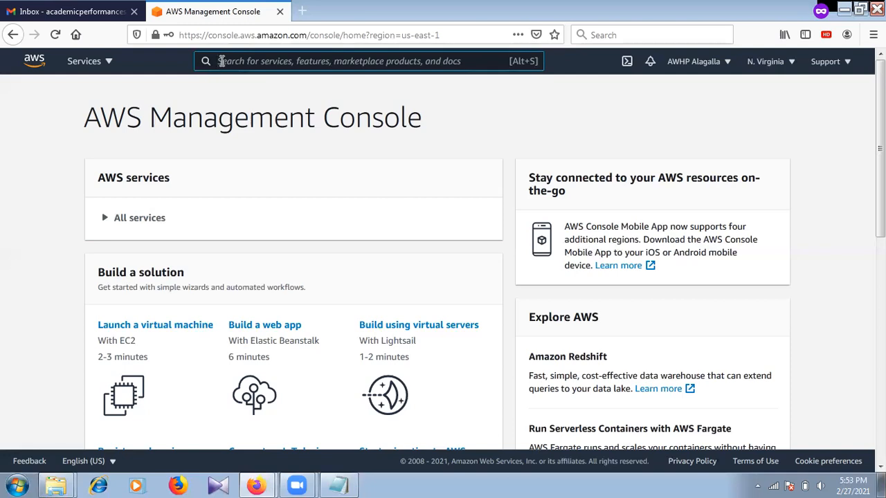
text(sns)
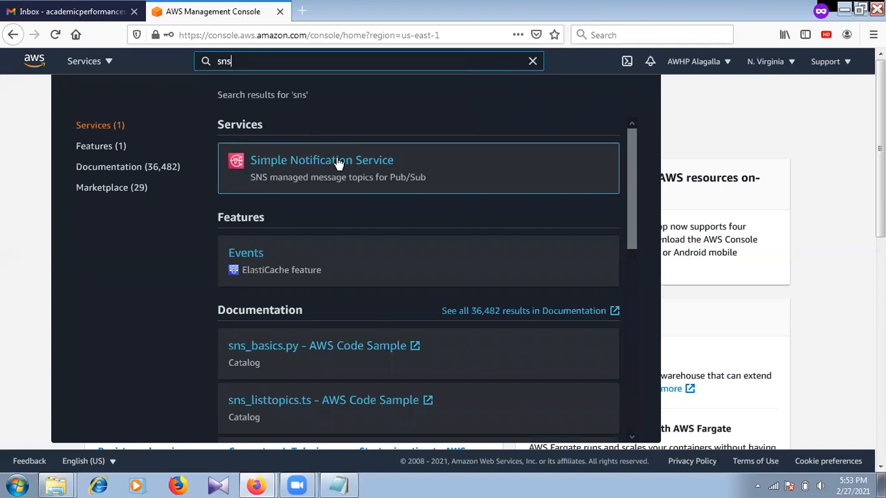
click(454, 166)
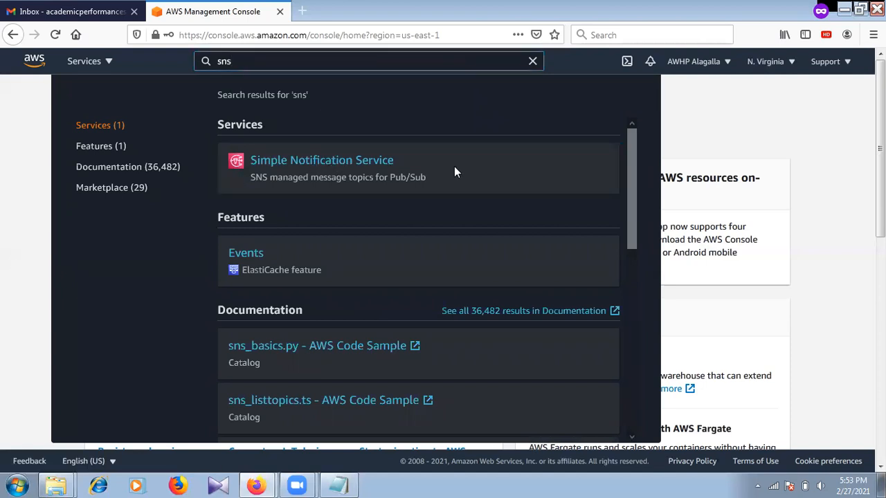
click(366, 171)
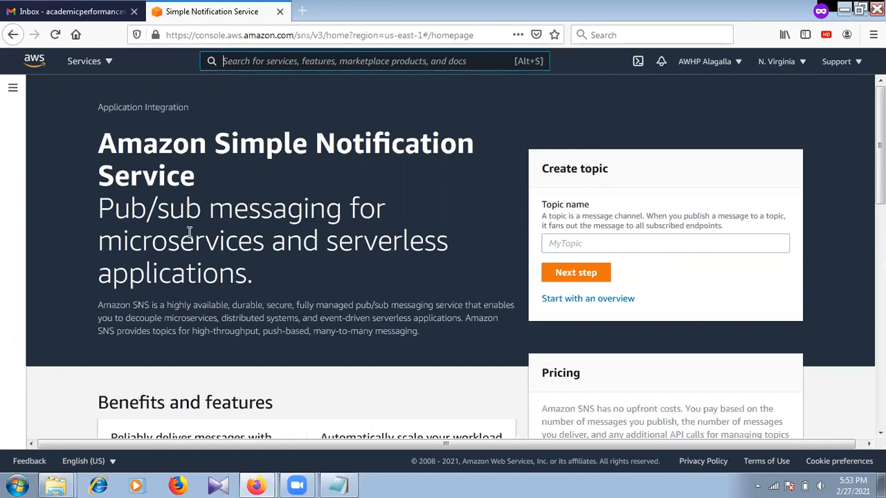
Scroll through the SNS landing page, then bring up the SNS sidebar menu.
drag(108, 244, 387, 264)
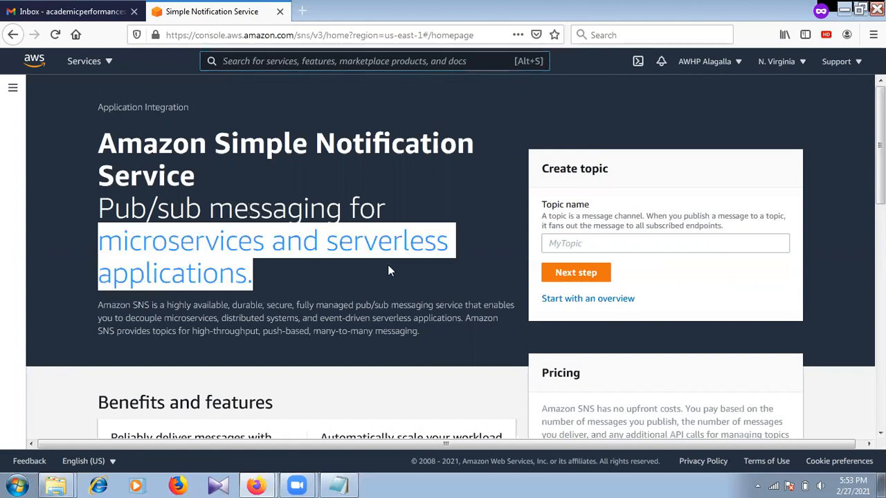
click(315, 272)
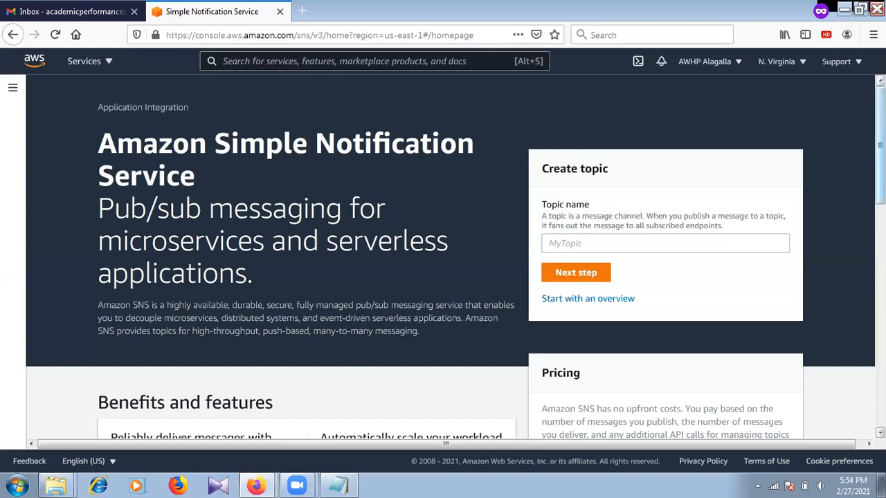
scroll(450, 256, down, 5)
scroll(450, 256, down, 4)
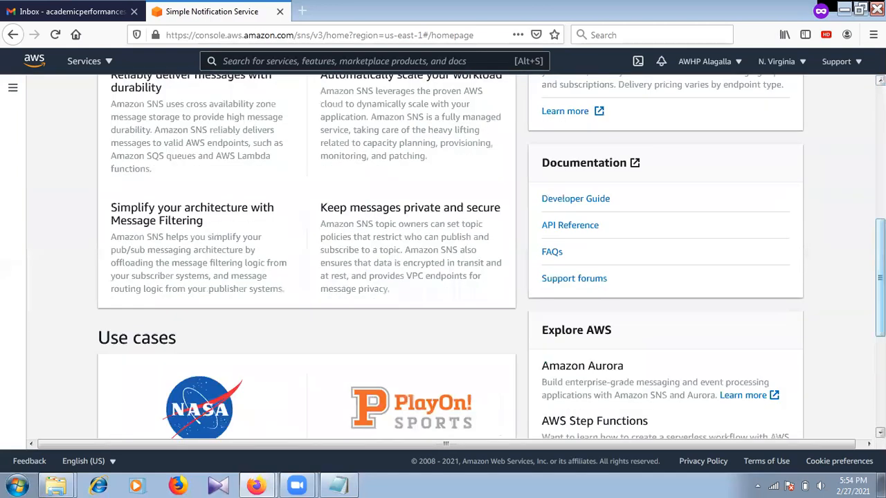
scroll(450, 256, down, 4)
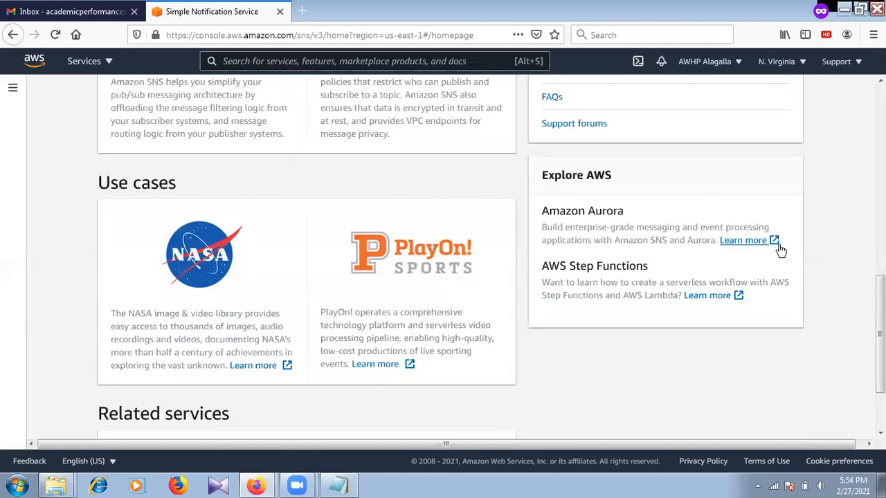
scroll(443, 263, down, 3)
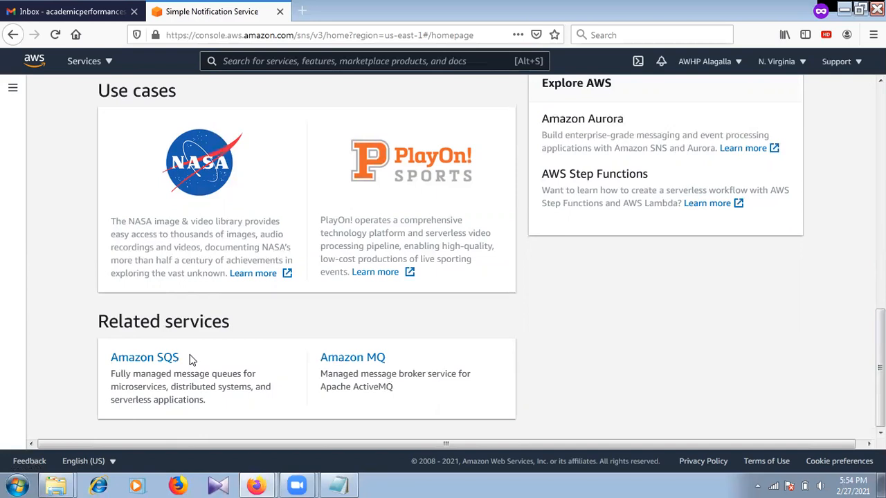
drag(880, 367, 880, 141)
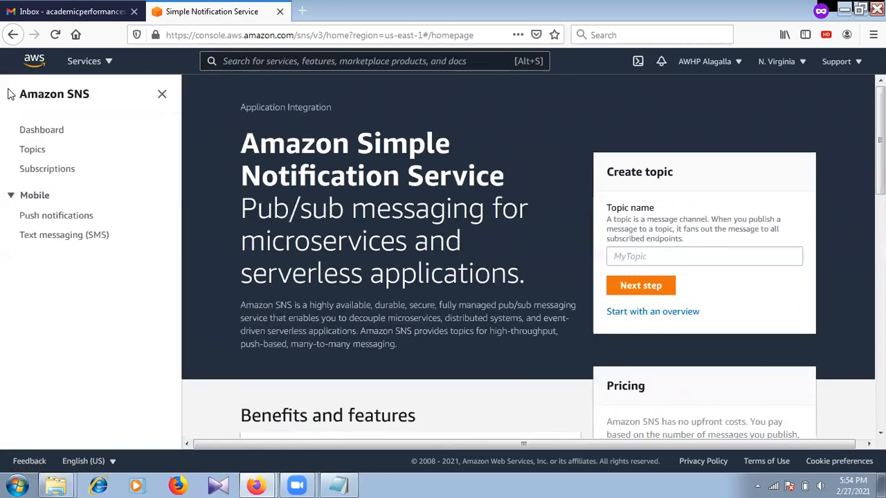
click(12, 91)
Search the empty Topics list for 'Academics', then begin a new topic.
click(28, 150)
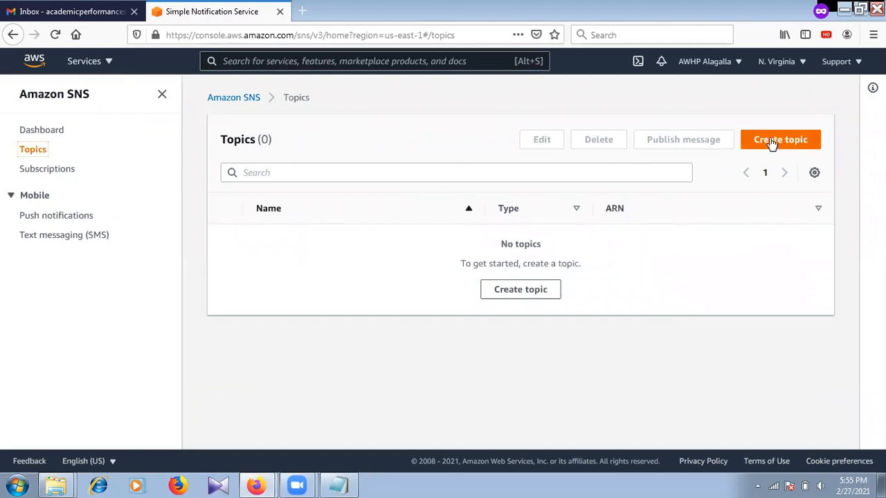
click(282, 173)
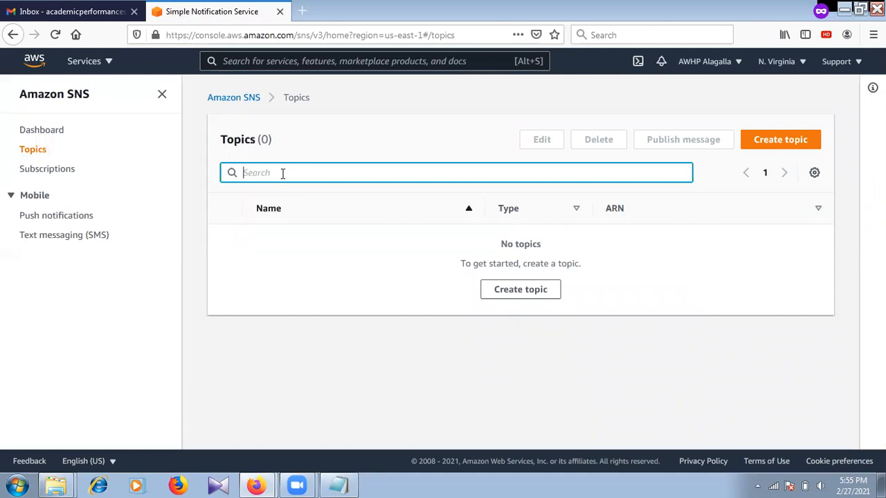
text(Academics)
click(765, 149)
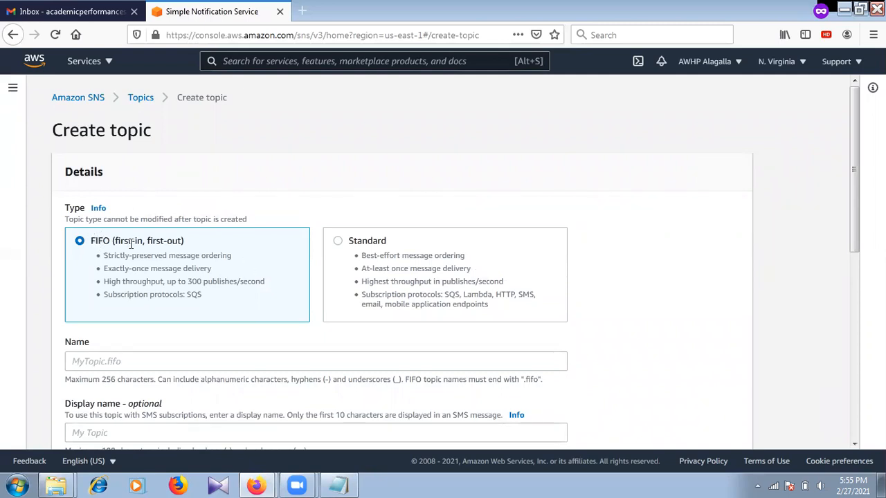
Review the FIFO type's limits: strict ordering, 300 publishes per second, SQS-only protocols.
drag(115, 240, 198, 243)
click(197, 242)
drag(124, 282, 225, 283)
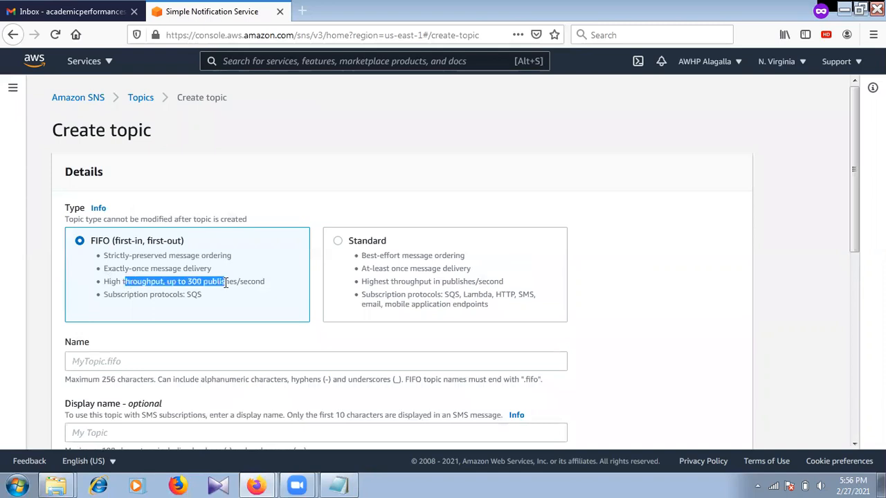
drag(111, 281, 252, 283)
click(166, 277)
click(194, 282)
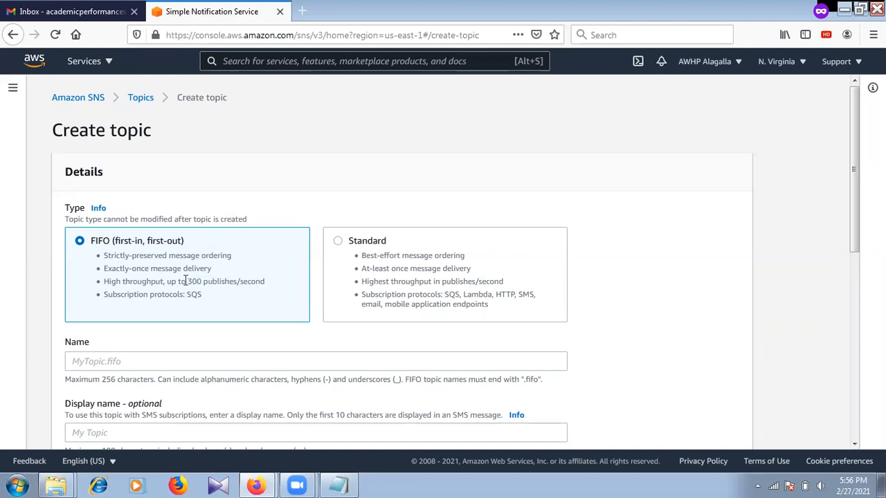
drag(186, 281, 216, 280)
click(216, 280)
drag(105, 294, 212, 295)
click(213, 295)
Select the Standard type and review its best-effort ordering and supported protocols.
click(338, 240)
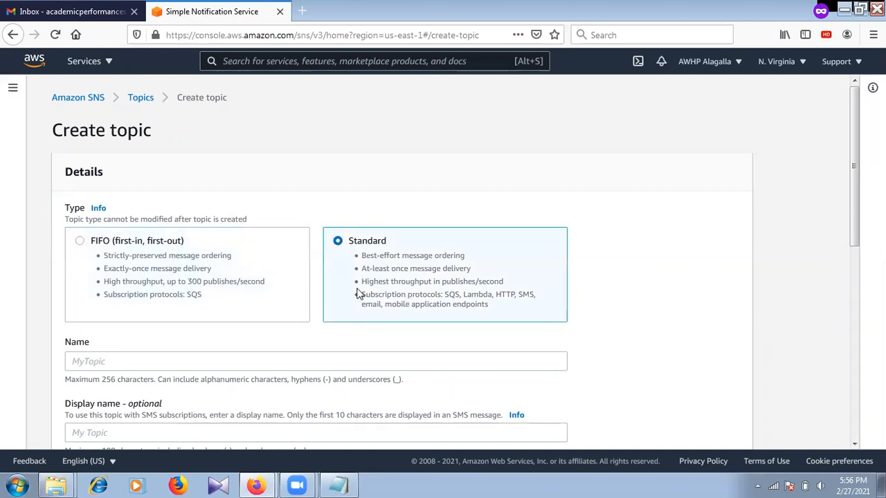
drag(362, 255, 469, 256)
click(468, 256)
drag(364, 294, 544, 300)
click(496, 294)
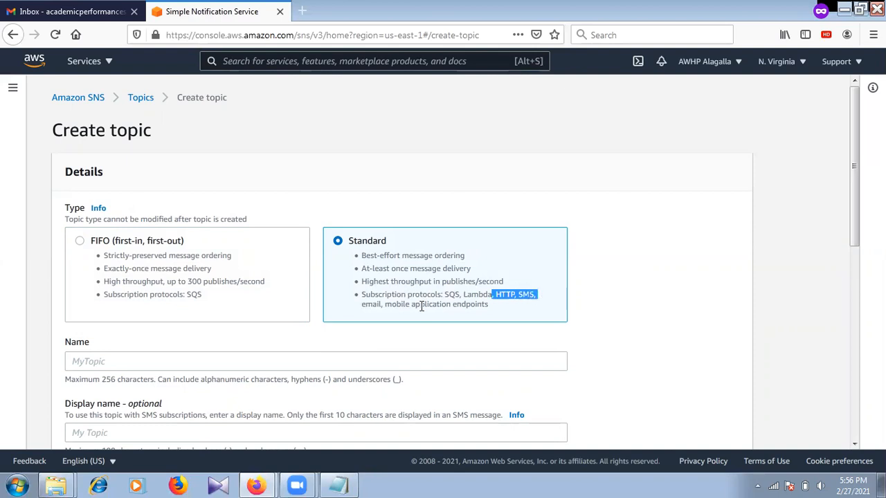
click(372, 307)
drag(382, 305, 462, 302)
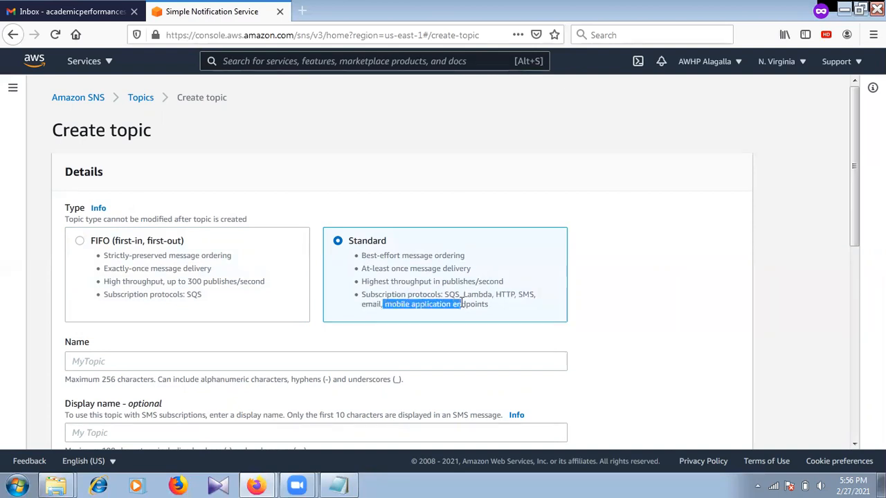
click(462, 302)
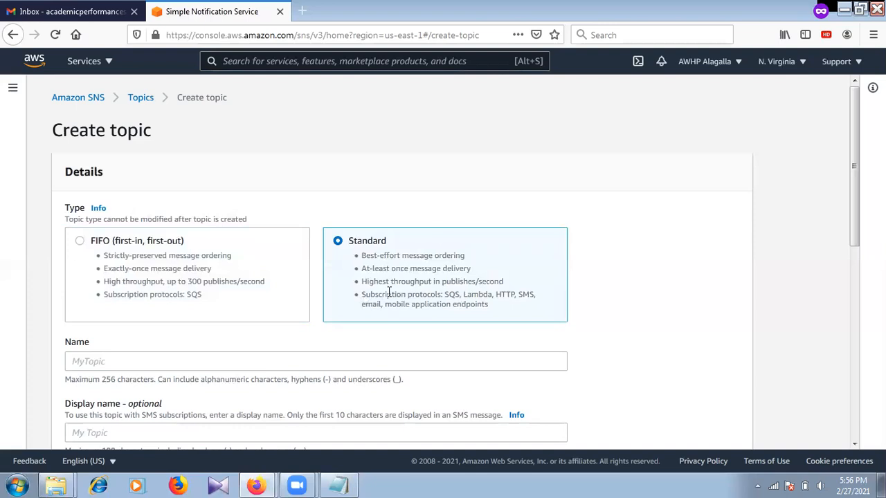
drag(855, 126, 857, 293)
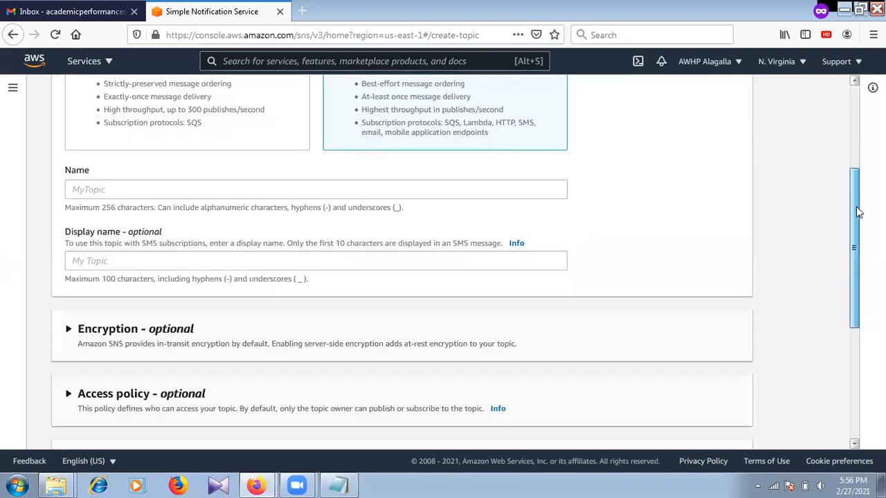
Create the topic named Academic_Performances with display name 'Academic Performences Email'.
click(109, 190)
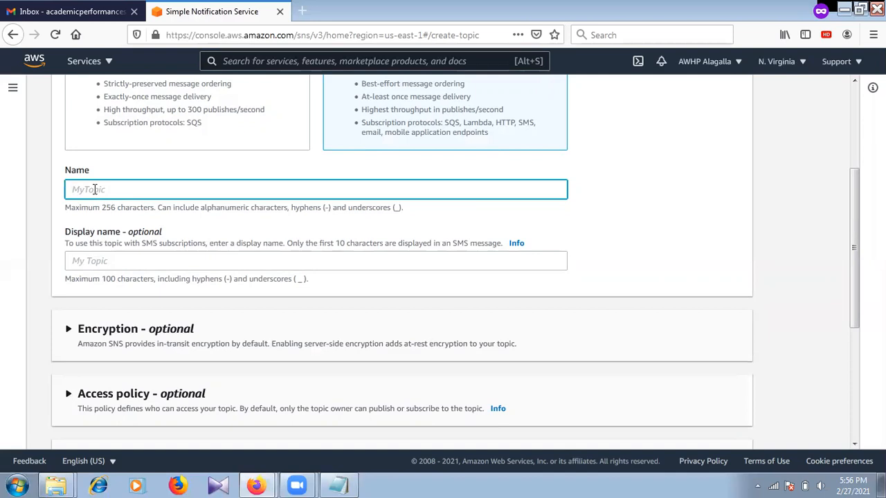
text(Acad)
text(emc)
text(ic Perfor)
text(mances)
click(162, 256)
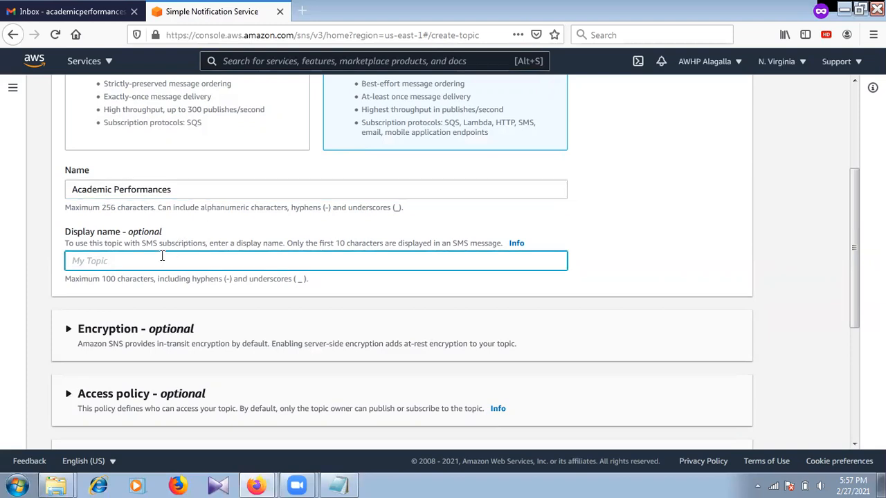
text(Academic)
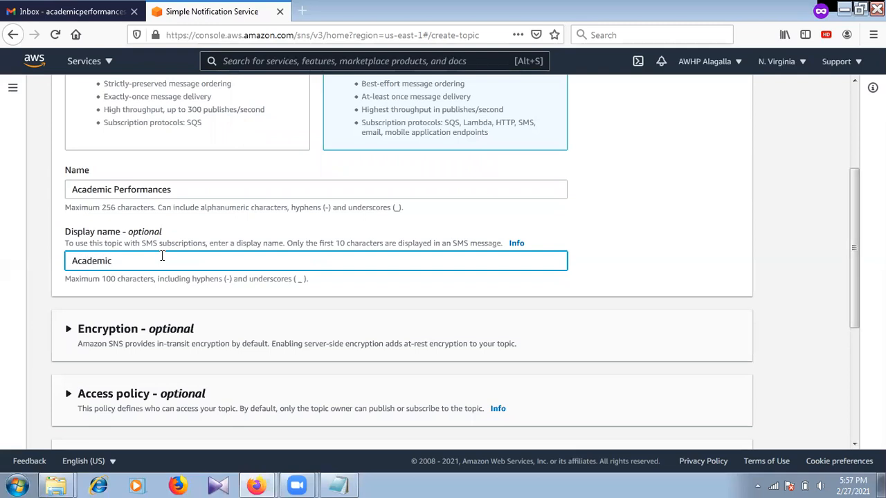
text( Performnce)
key(BackSpace)
key(BackSpace)
key(BackSpace)
key(BackSpace)
text(ances Emai)
click(113, 190)
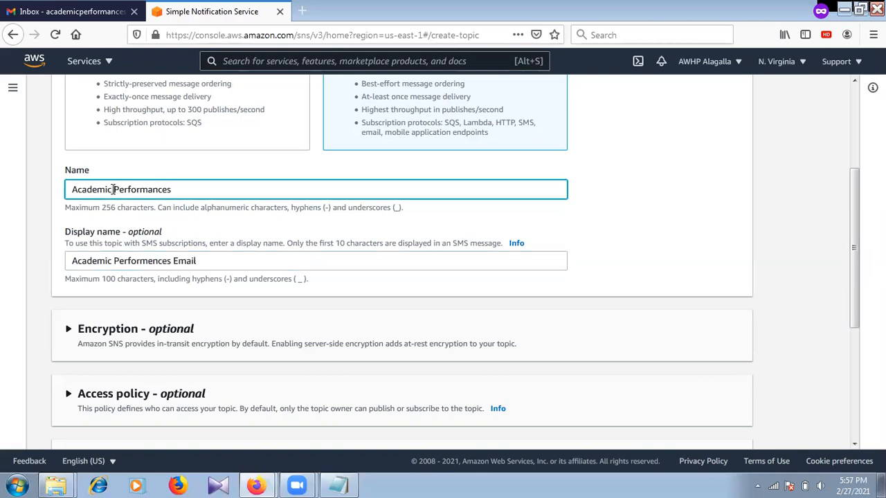
key(BackSpace)
text(_)
drag(857, 217, 846, 313)
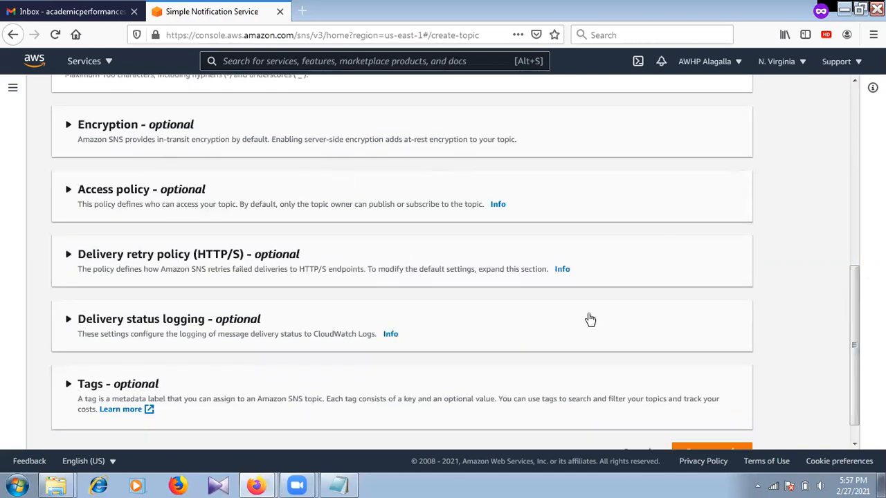
drag(857, 297, 856, 310)
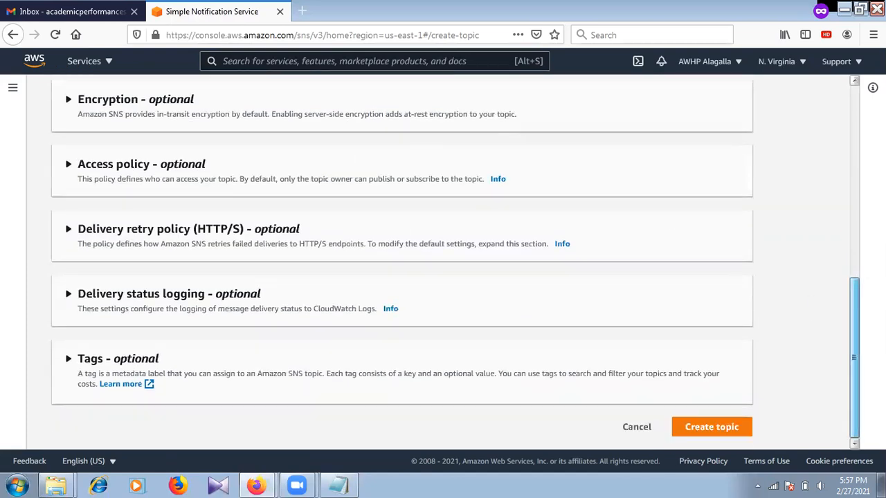
click(741, 430)
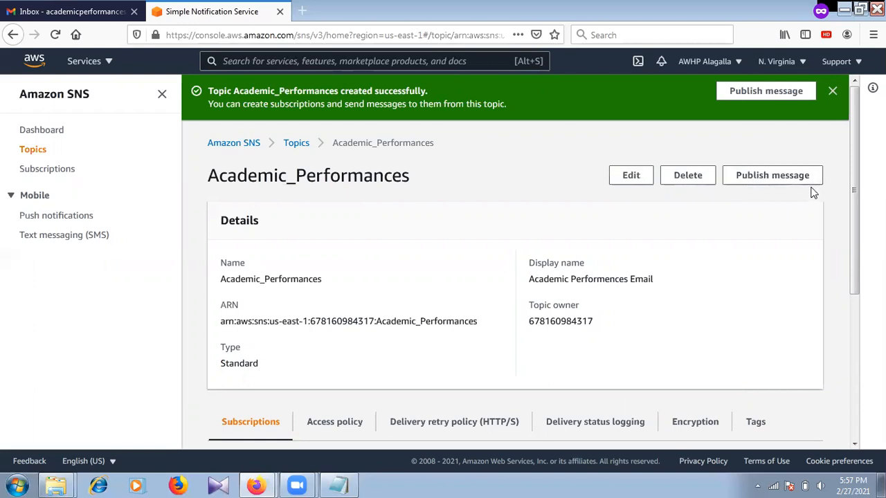
Scroll the Academic_Performances details page down to its empty Subscriptions section.
drag(852, 141, 849, 271)
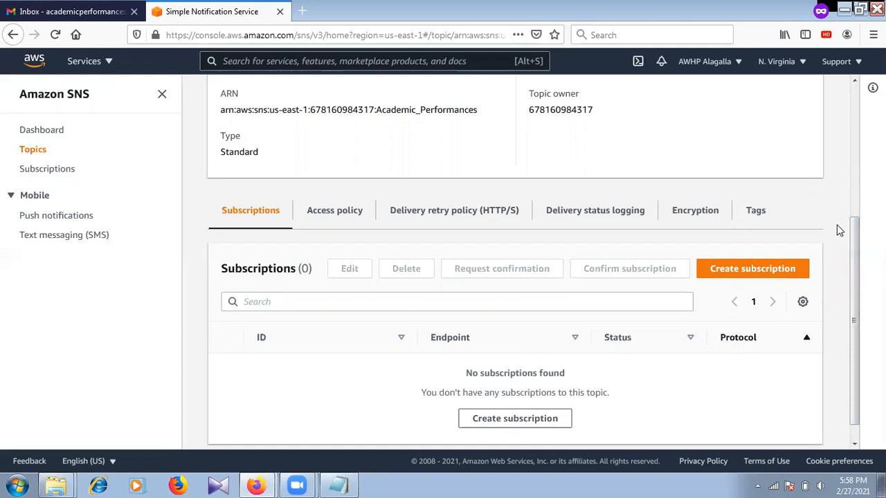
Create an Email-protocol subscription with the Gmail address as the endpoint.
click(796, 274)
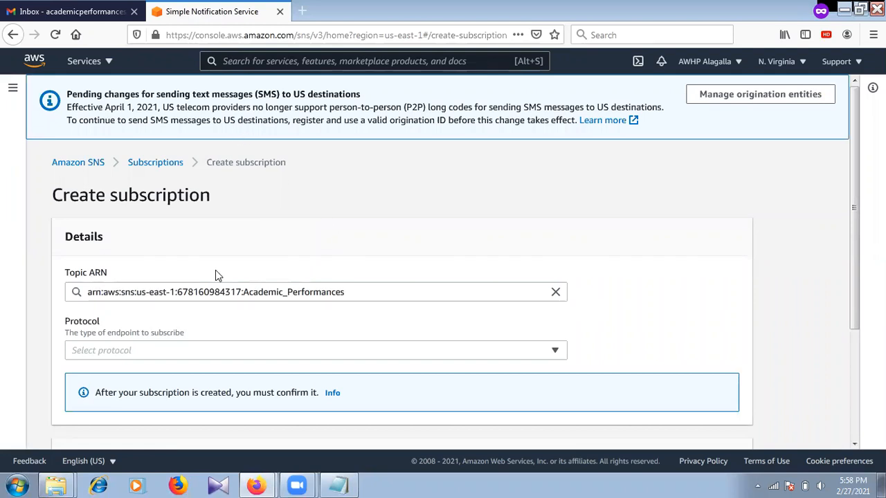
click(555, 351)
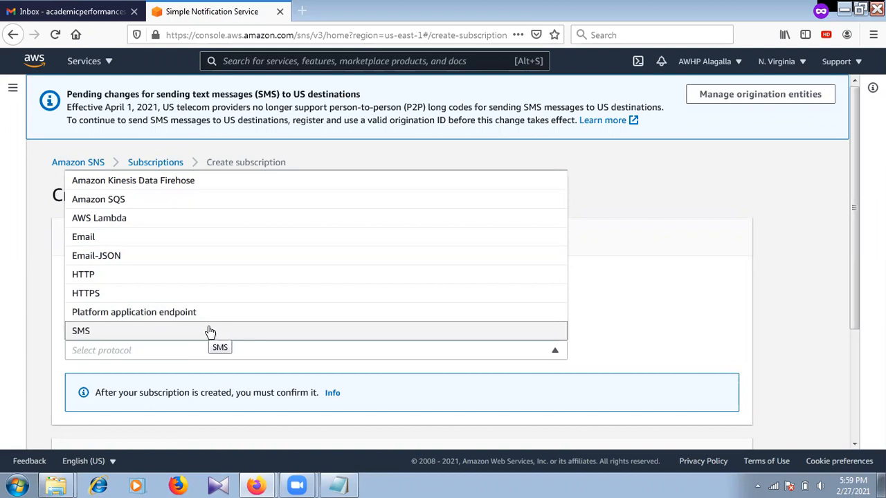
click(199, 234)
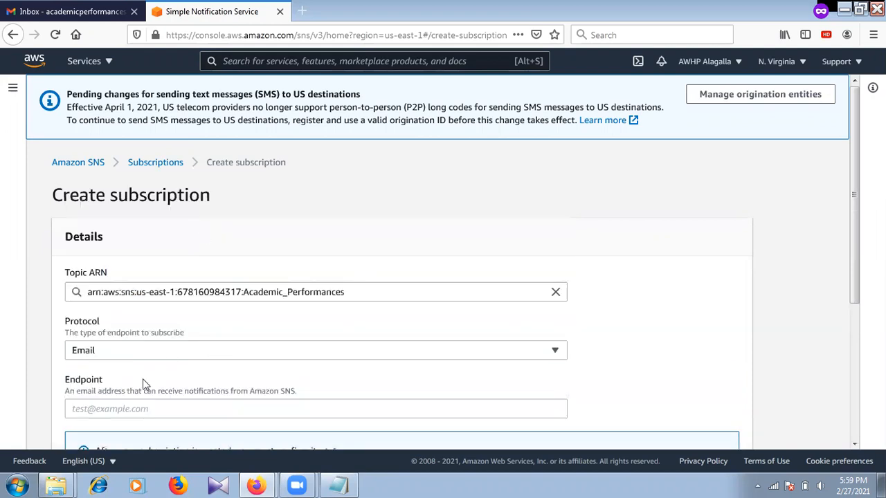
drag(856, 129, 856, 235)
click(211, 250)
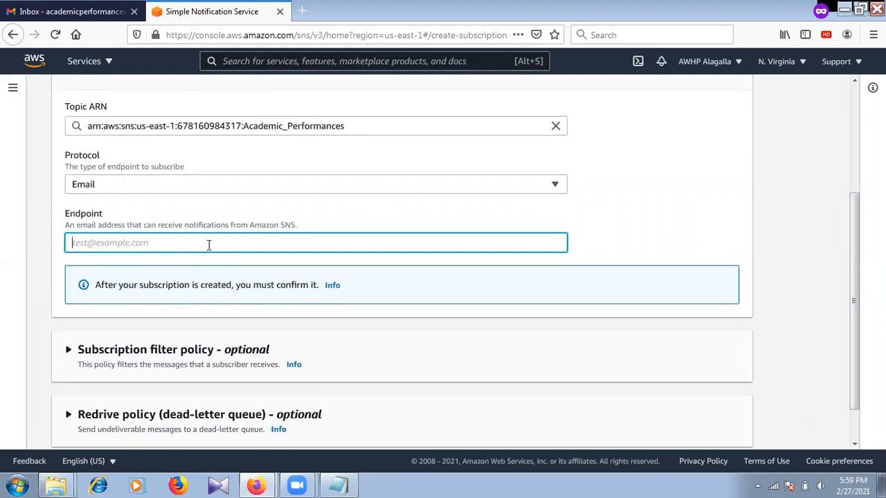
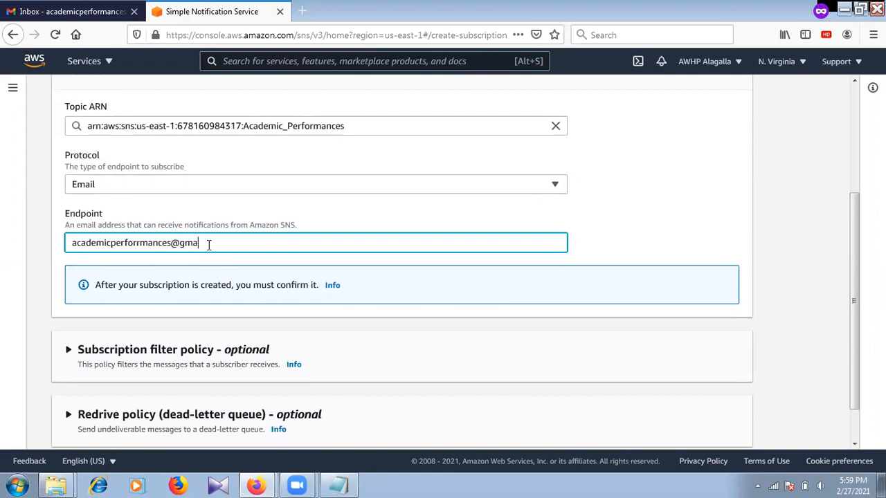
text(gmail.com)
scroll(854, 312, down, 1)
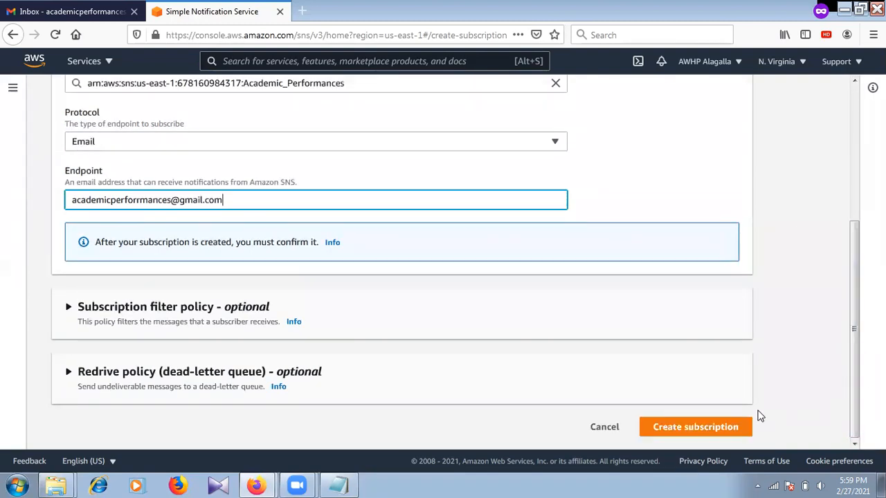
click(747, 431)
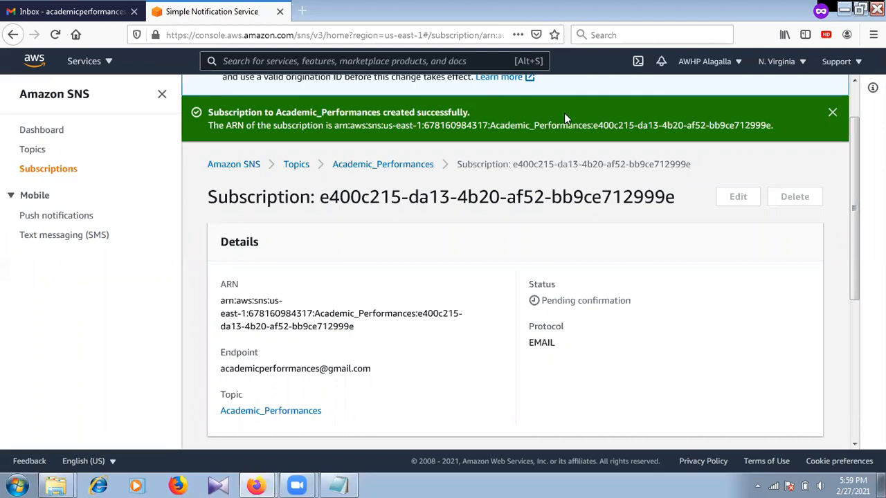
Refresh the Gmail inbox for the confirmation, then return to SNS and list all Subscriptions.
click(31, 7)
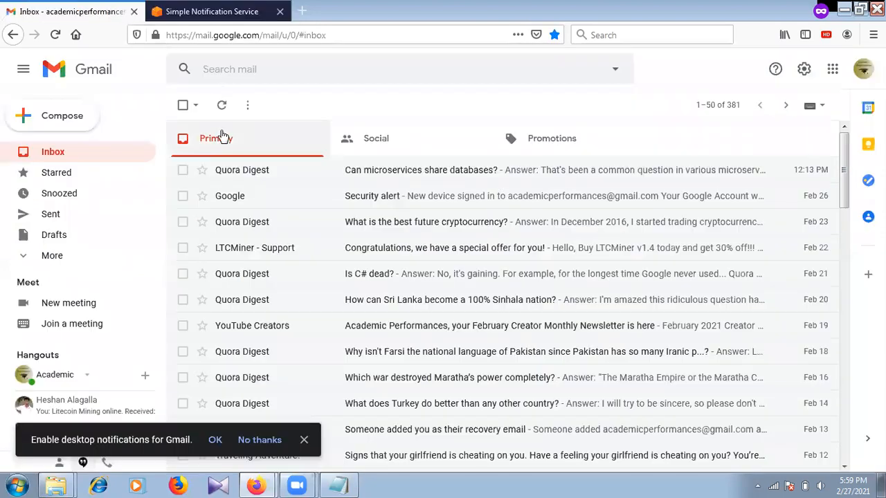
click(217, 109)
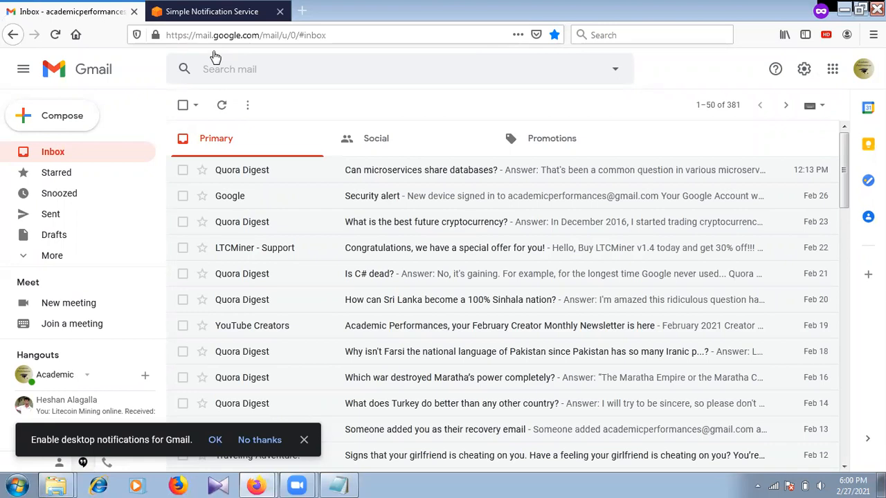
click(212, 11)
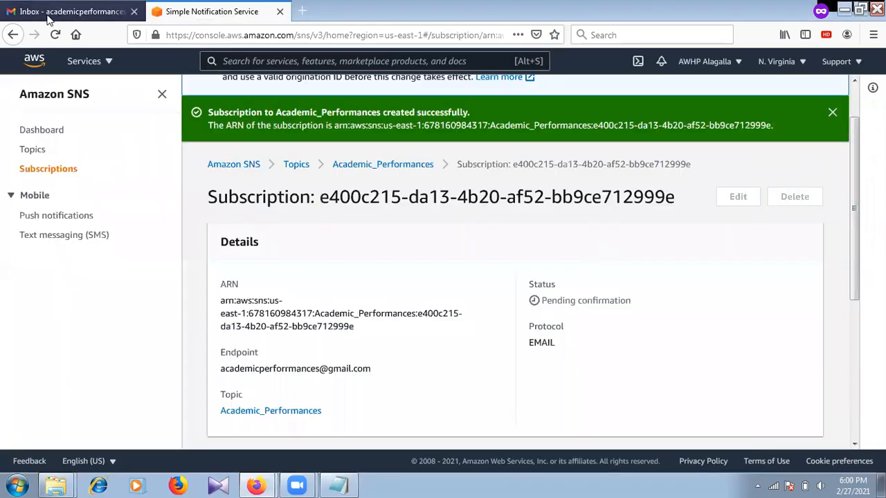
click(49, 18)
click(212, 11)
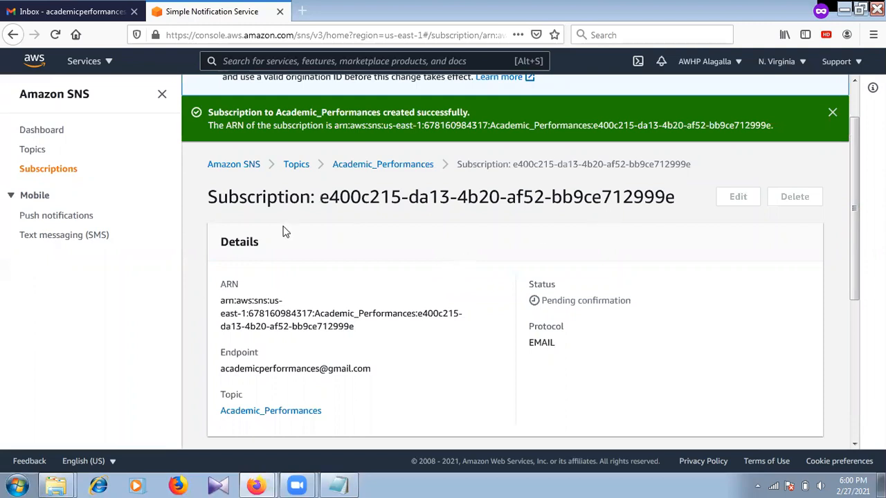
drag(853, 155, 855, 313)
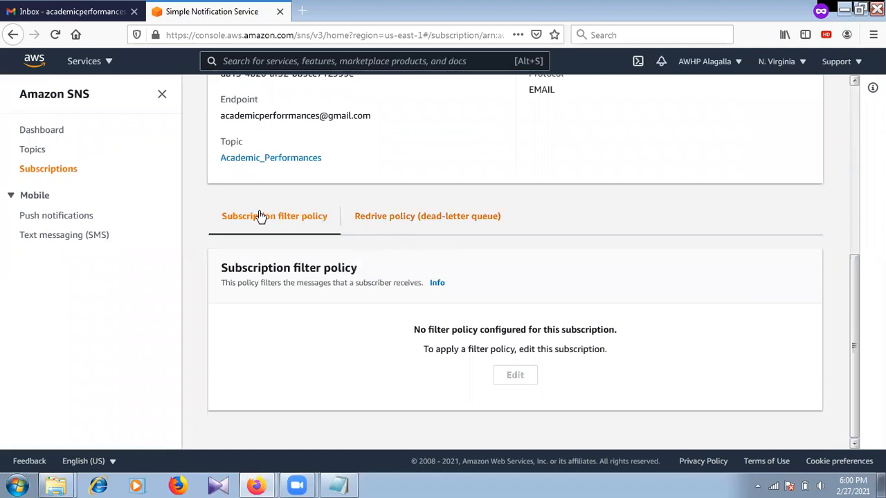
click(28, 169)
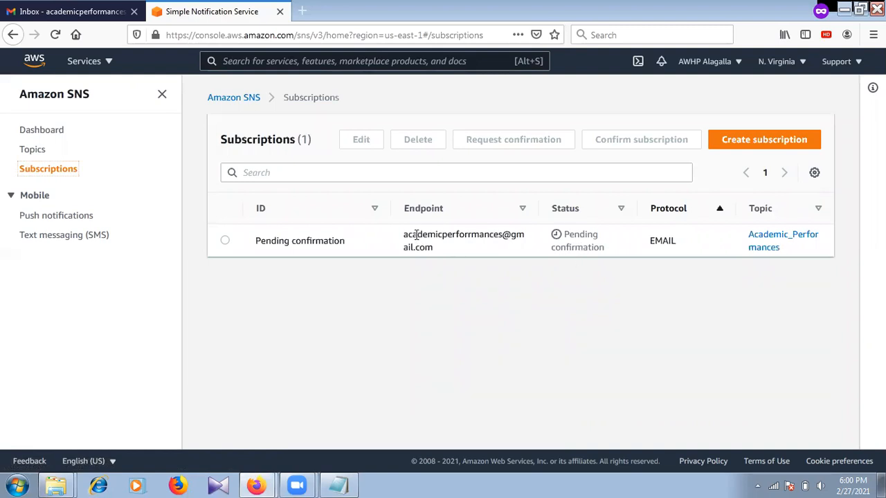
Select the pending subscription, reload, sort by Topic, and open a blank Create subscription form.
drag(416, 236, 456, 235)
click(456, 234)
click(226, 241)
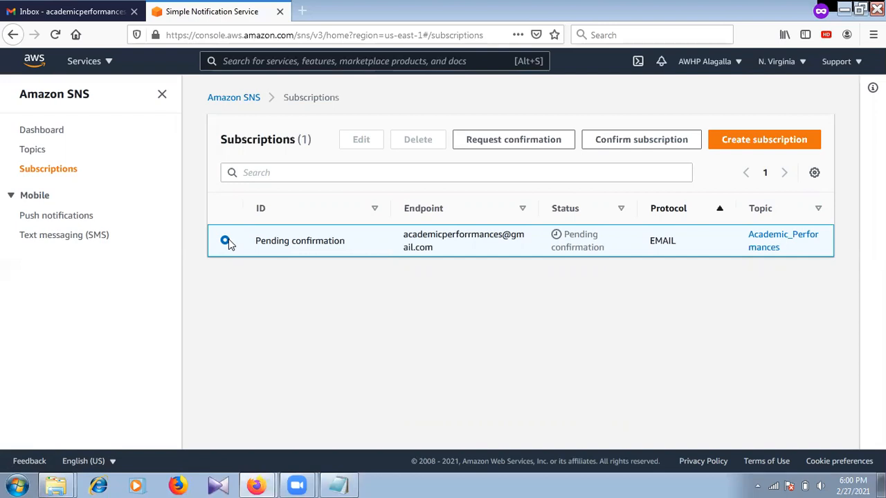
click(55, 34)
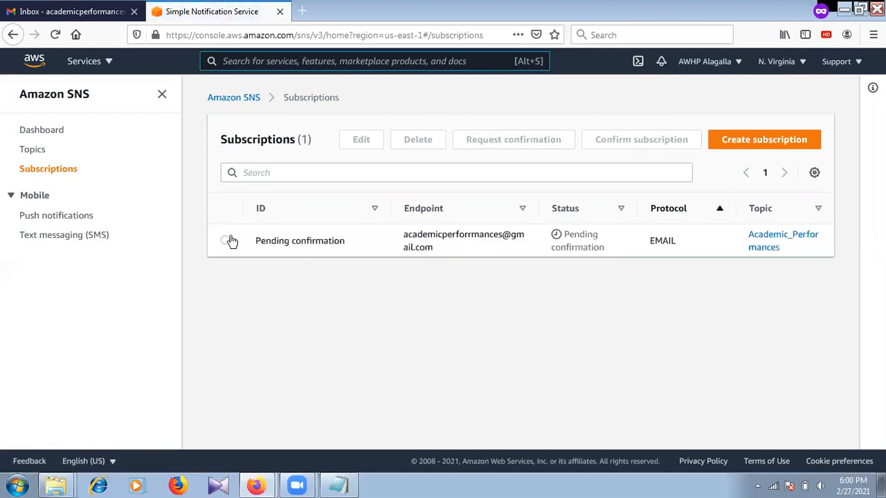
click(225, 241)
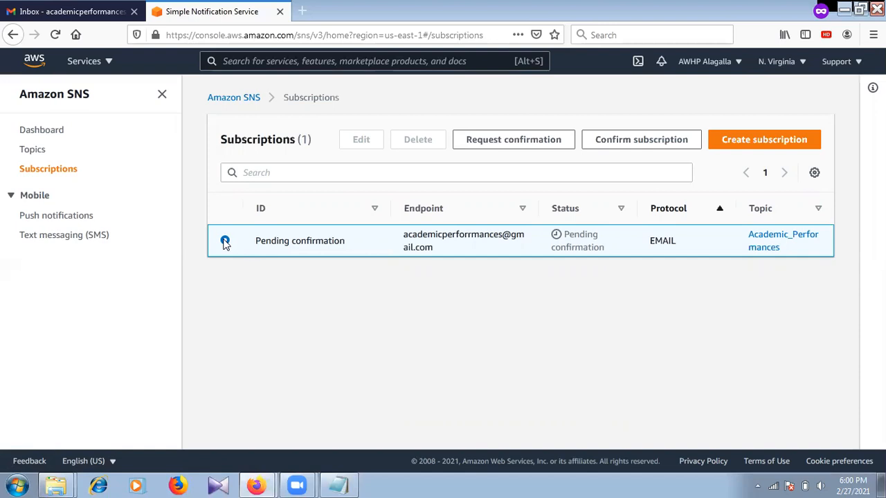
click(819, 212)
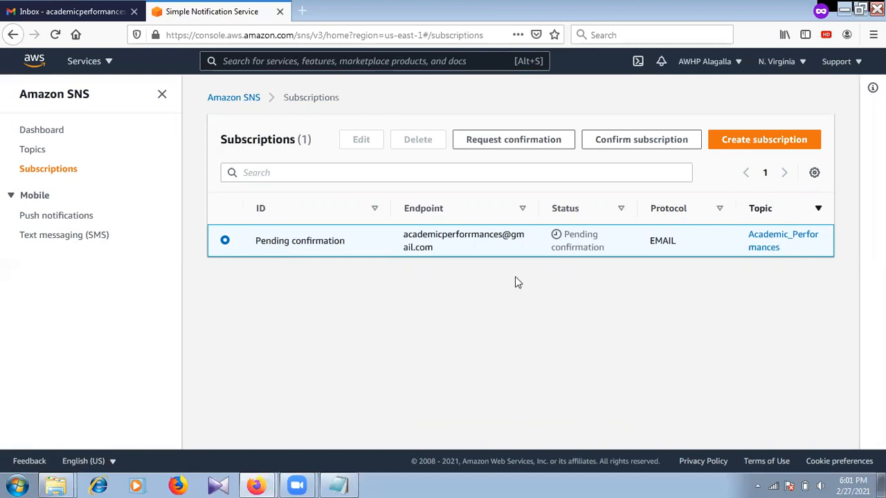
click(254, 176)
click(736, 144)
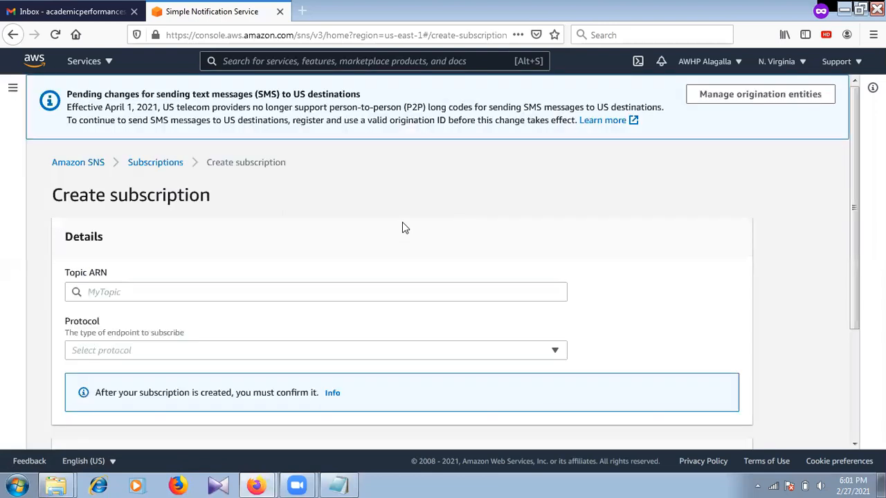
Pick the Academic_Performances topic ARN, choose Email protocol, enter the Gmail address, and create it.
click(128, 296)
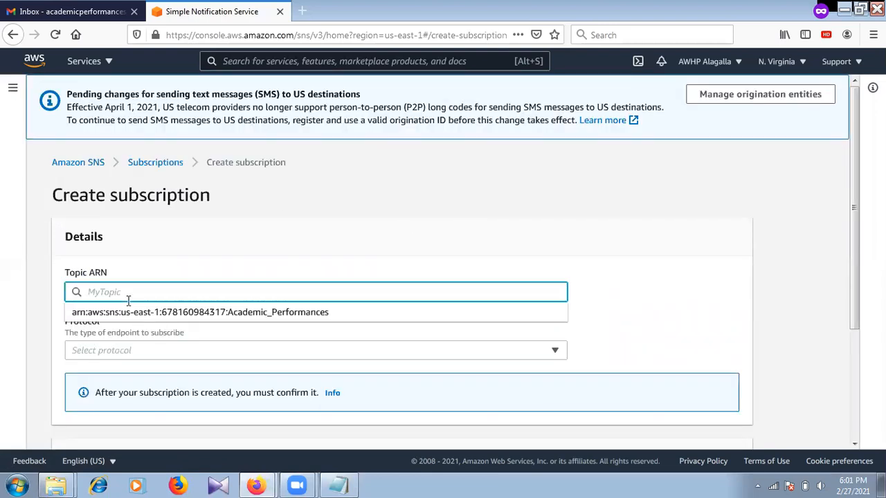
text(Academics)
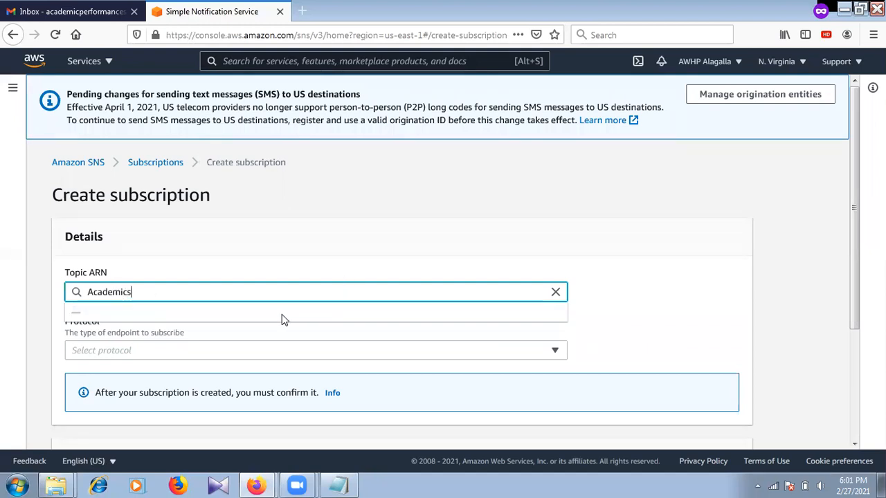
key(BackSpace)
key(BackSpace)
key(BackSpace)
key(BackSpace)
key(BackSpace)
key(BackSpace)
key(BackSpace)
key(BackSpace)
key(BackSpace)
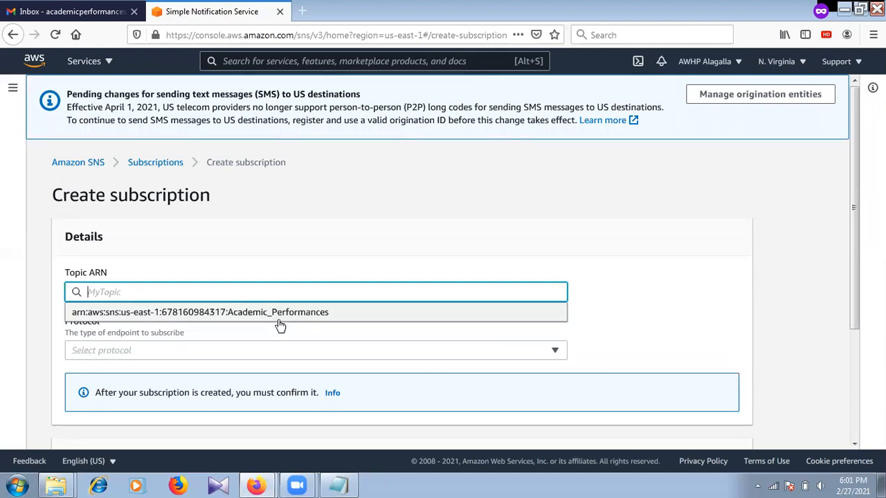
click(319, 312)
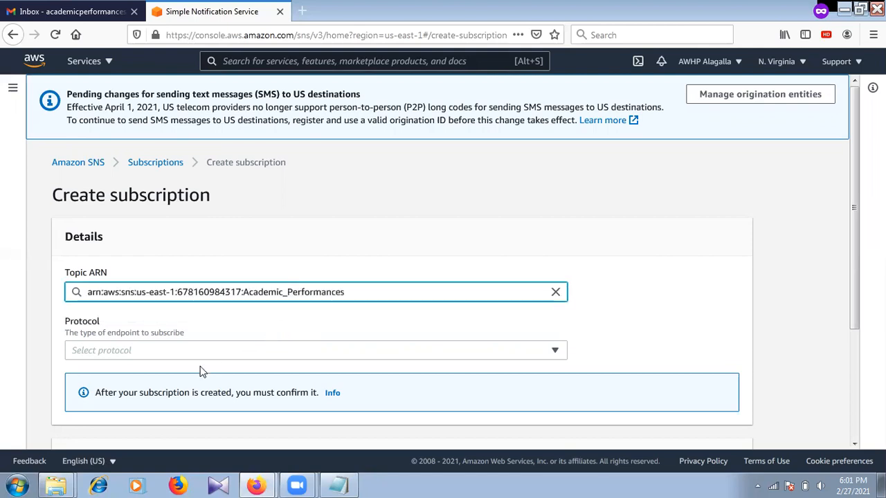
click(173, 359)
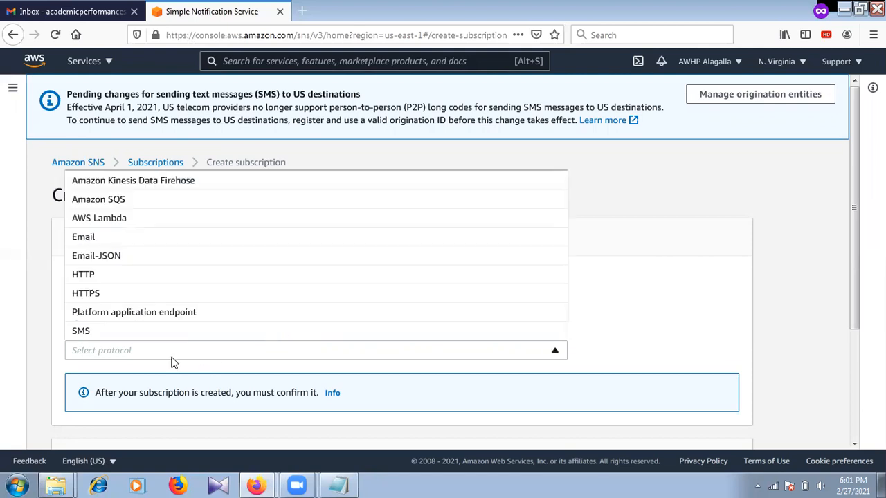
click(155, 241)
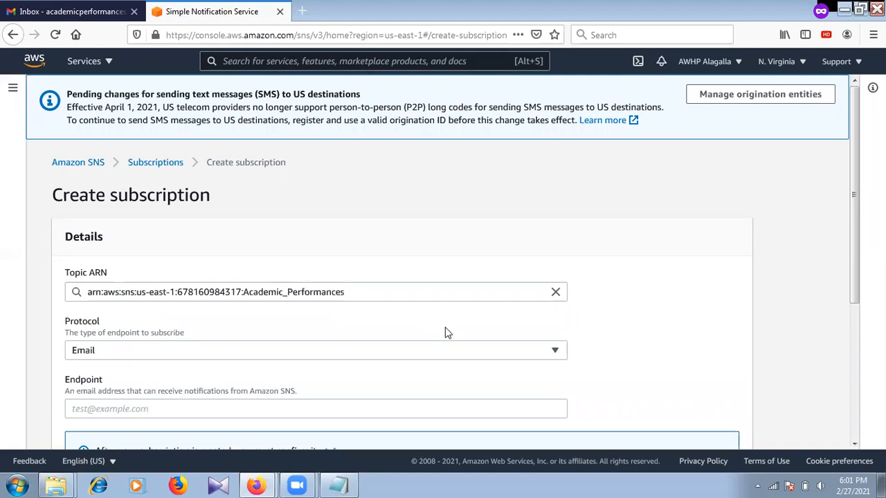
click(289, 407)
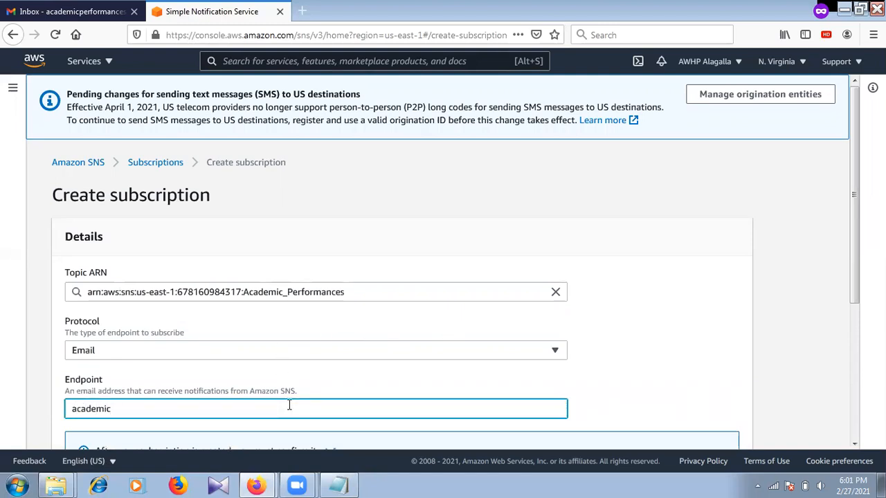
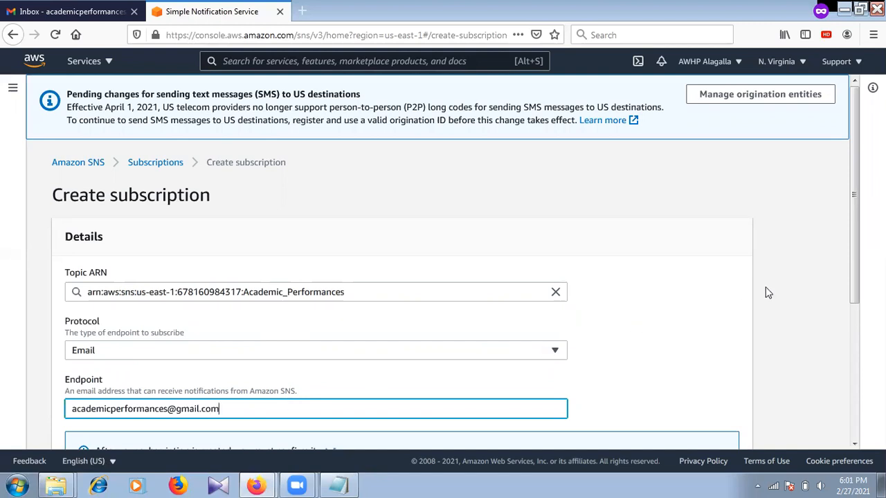
drag(857, 194, 844, 290)
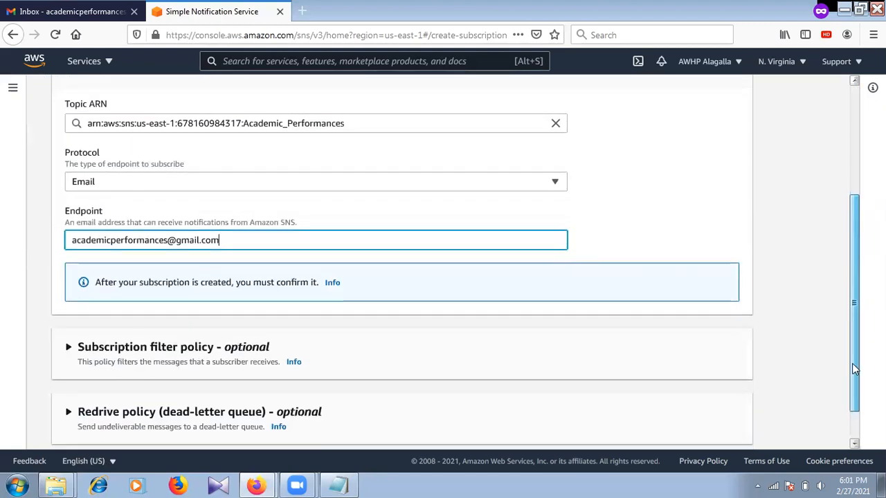
drag(856, 369, 855, 399)
click(740, 428)
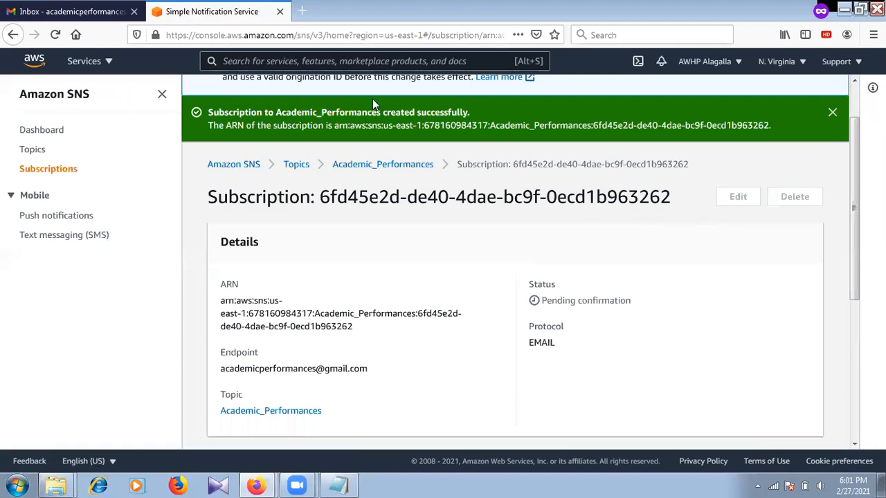
Go through Topics and Academic_Performances to the Subscriptions list showing two pending email subscriptions.
click(26, 132)
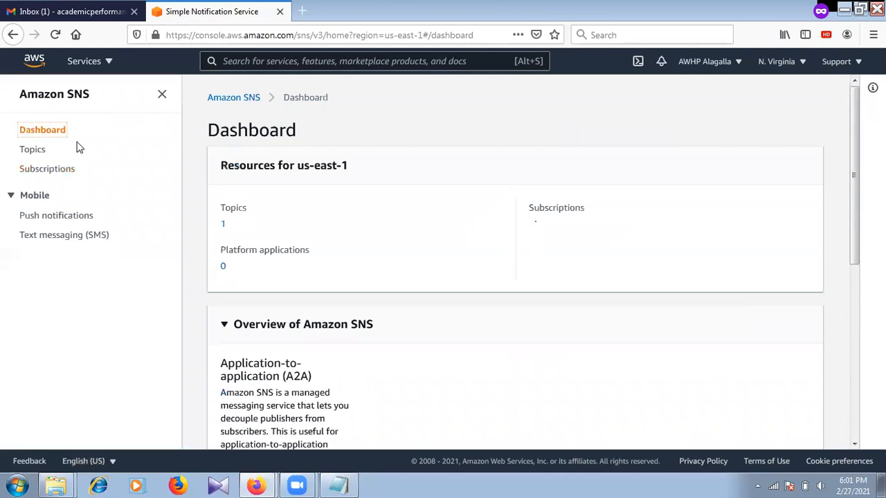
click(32, 151)
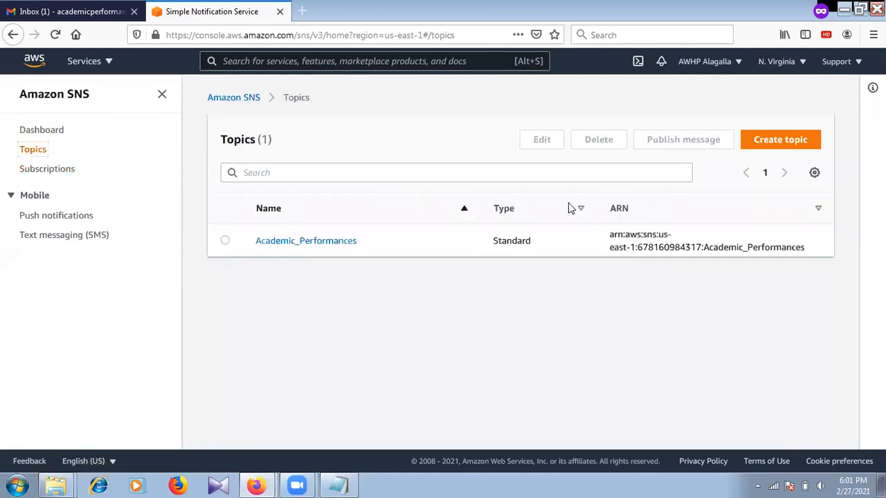
click(300, 240)
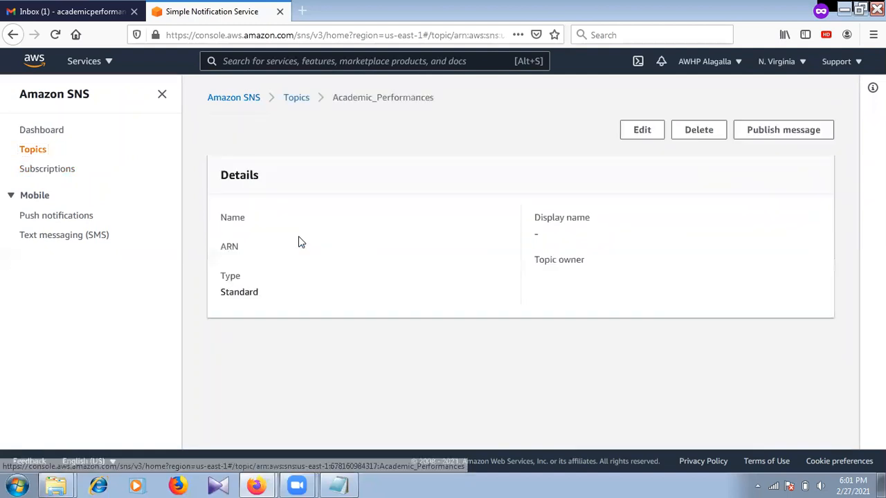
click(24, 170)
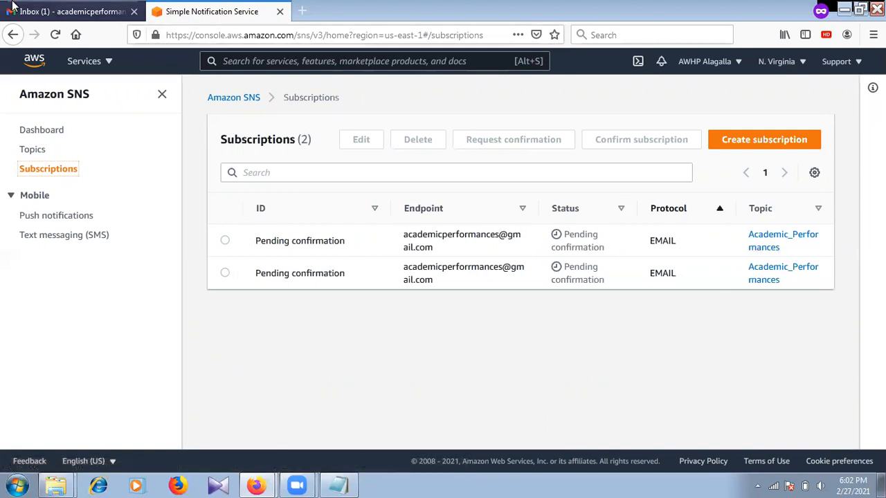
click(73, 12)
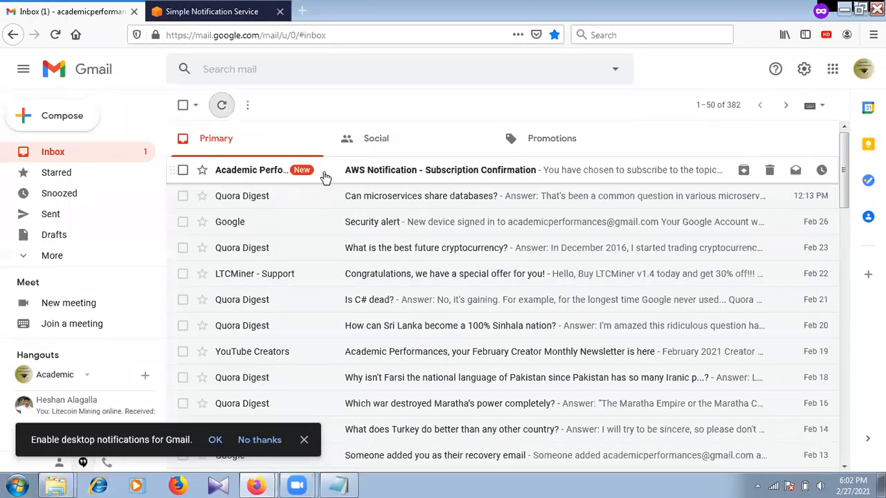
Open the AWS Notification - Subscription Confirmation email and follow its Confirm subscription link.
click(325, 178)
drag(229, 178, 335, 177)
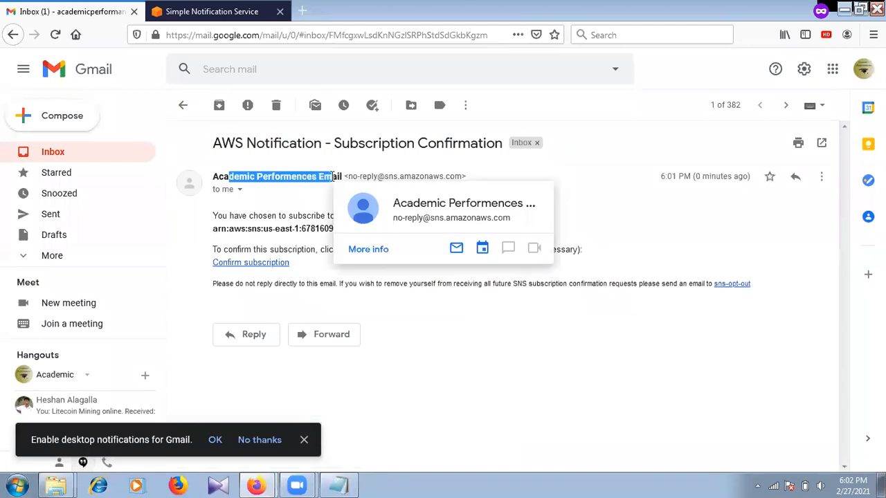
click(272, 167)
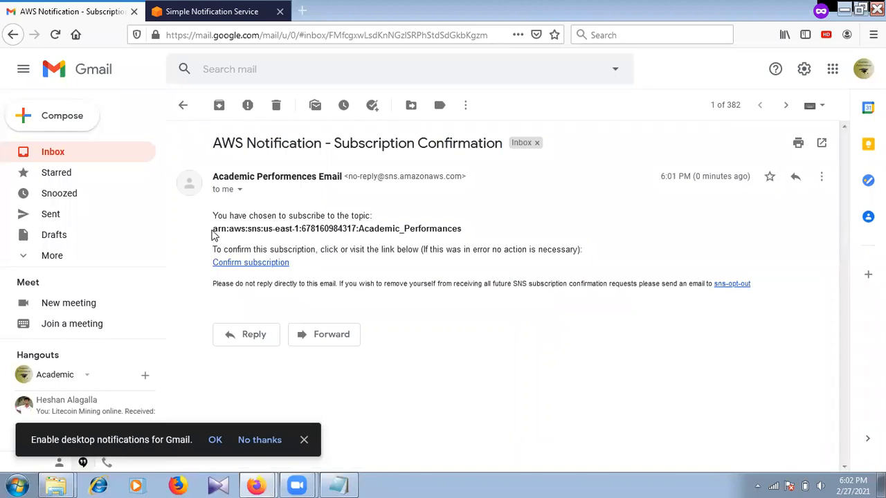
drag(213, 229, 423, 224)
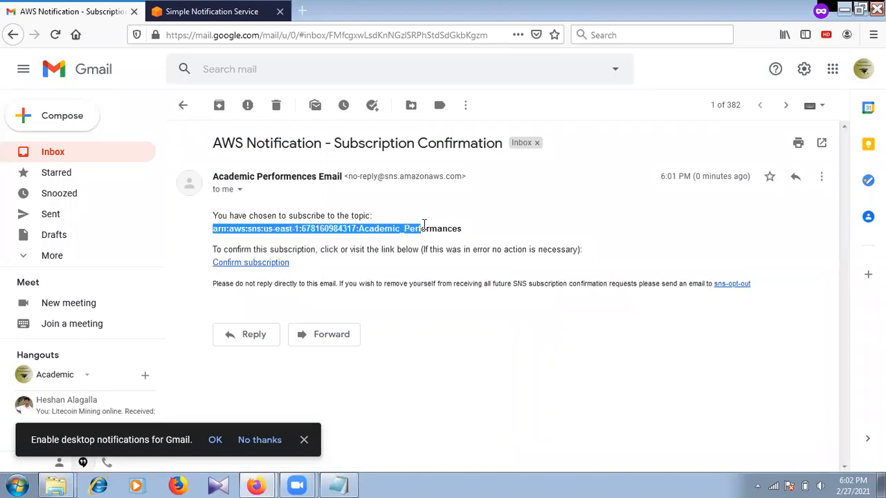
click(423, 224)
drag(212, 233, 376, 230)
click(375, 230)
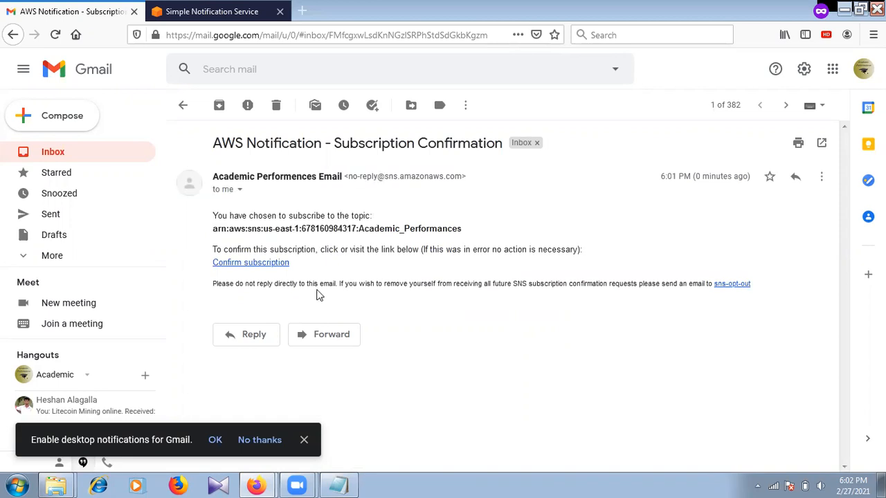
click(281, 264)
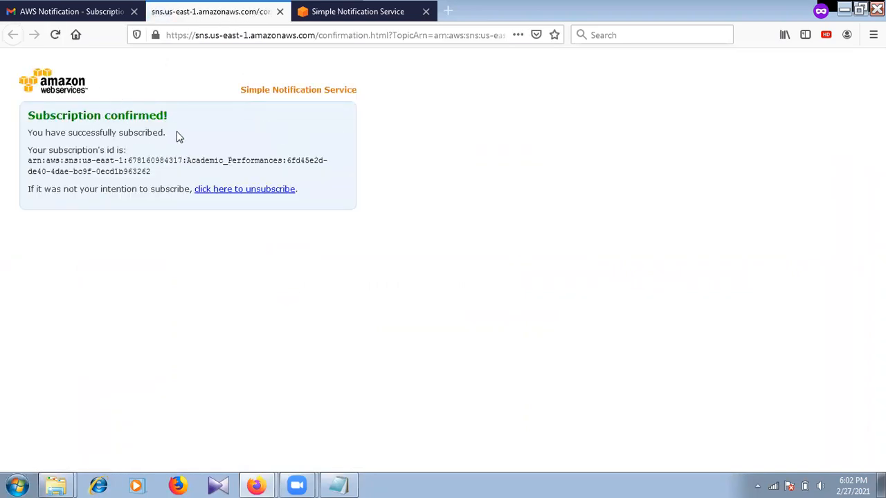
Reload the SNS Subscriptions page and check that the email subscription now reads Confirmed.
click(346, 12)
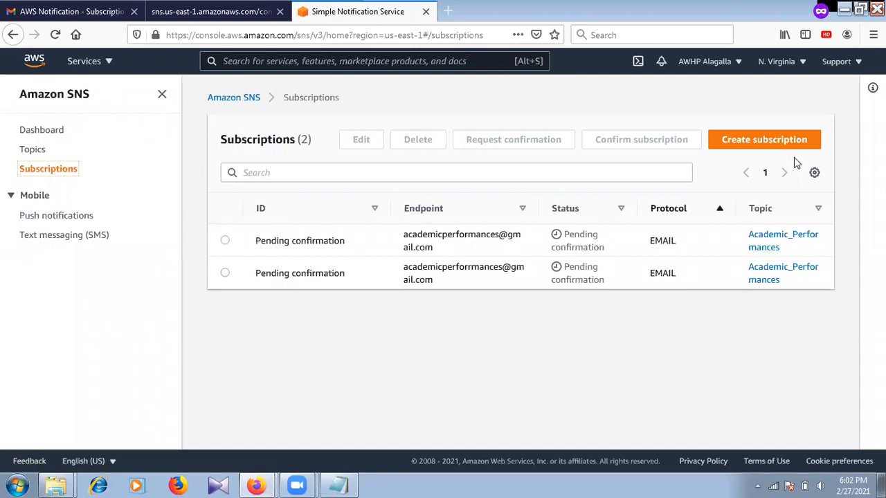
click(53, 38)
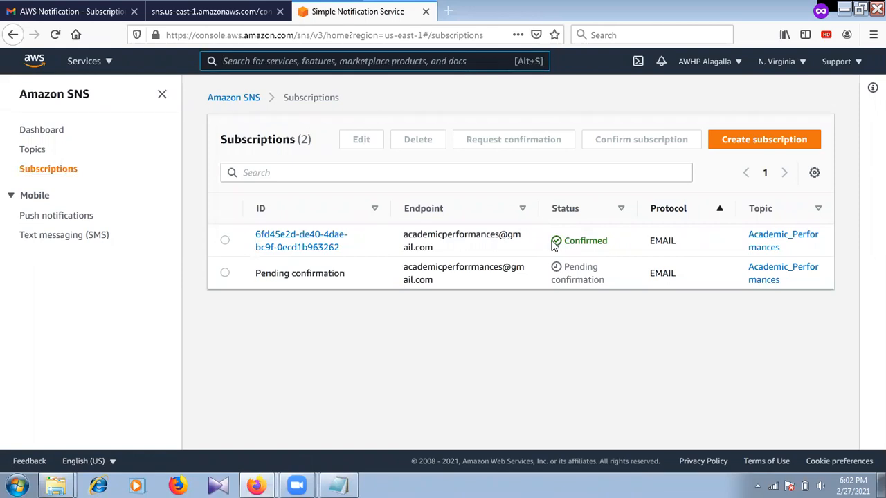
drag(558, 244, 614, 244)
click(616, 245)
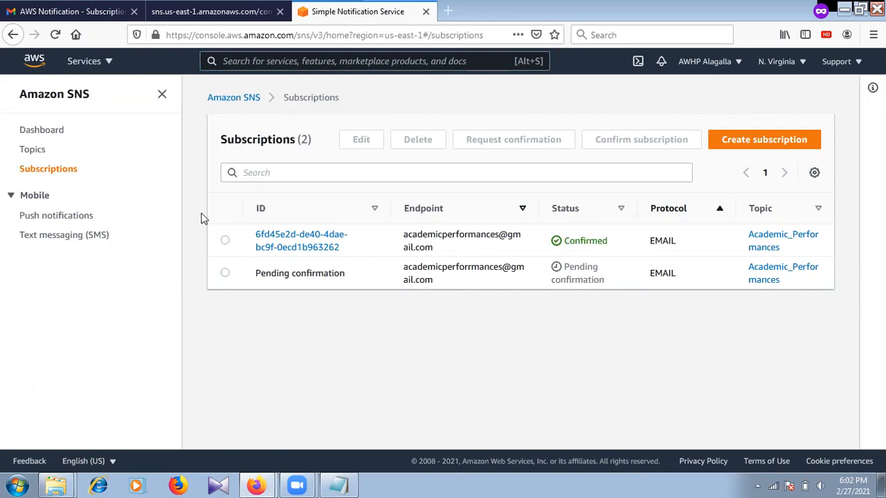
click(26, 151)
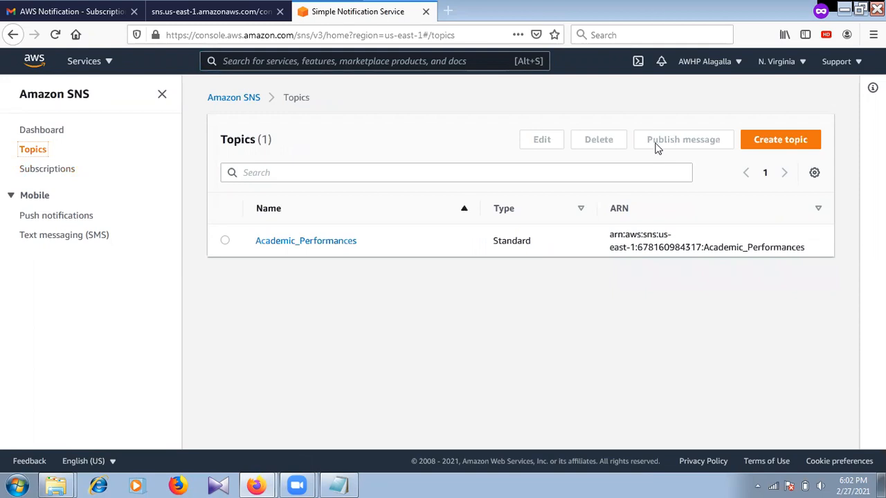
Select Academic_Performances in the Topics list and open its Publish message form.
click(225, 241)
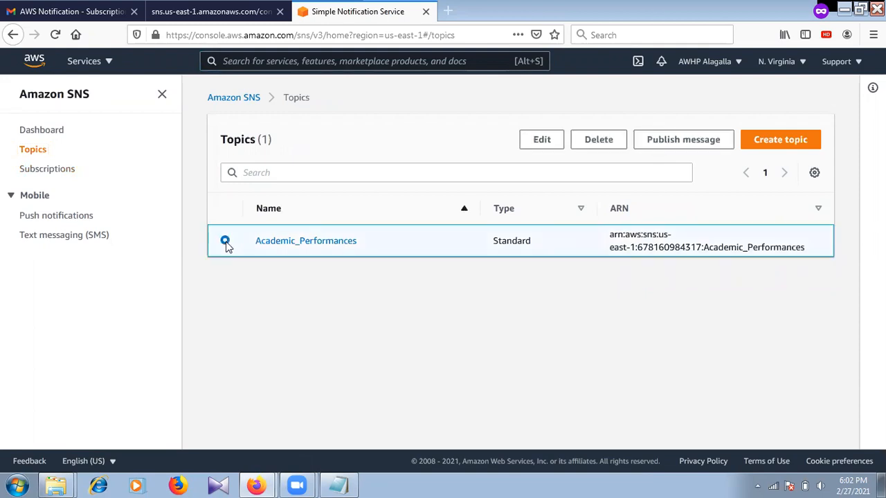
click(644, 142)
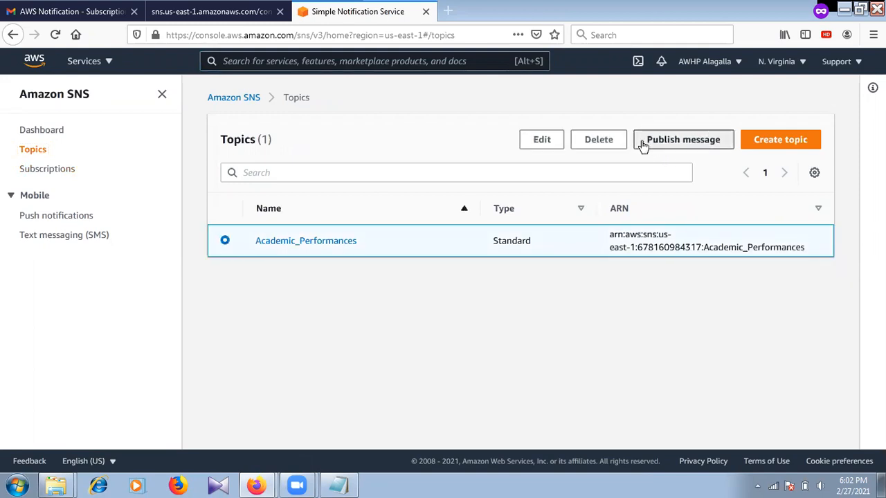
click(182, 270)
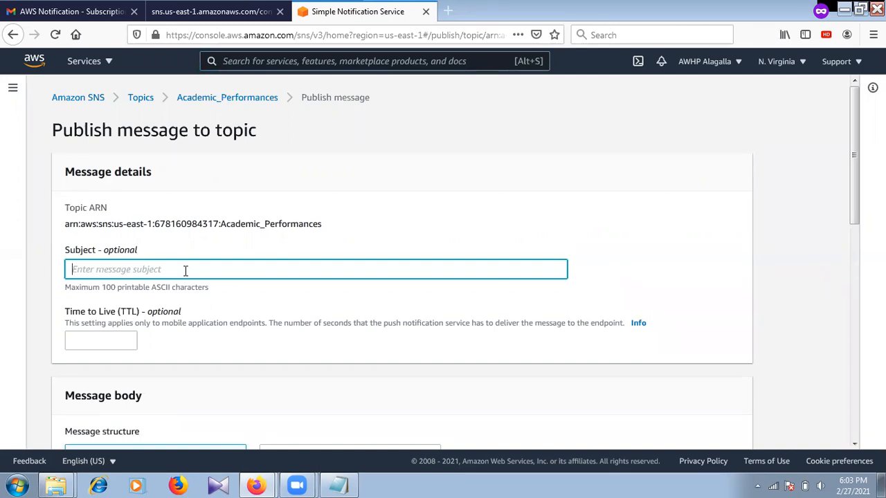
Enter 'Temperature Warning' as the message subject.
text(You)
key(BackSpace)
key(BackSpace)
key(BackSpace)
text(Temperature)
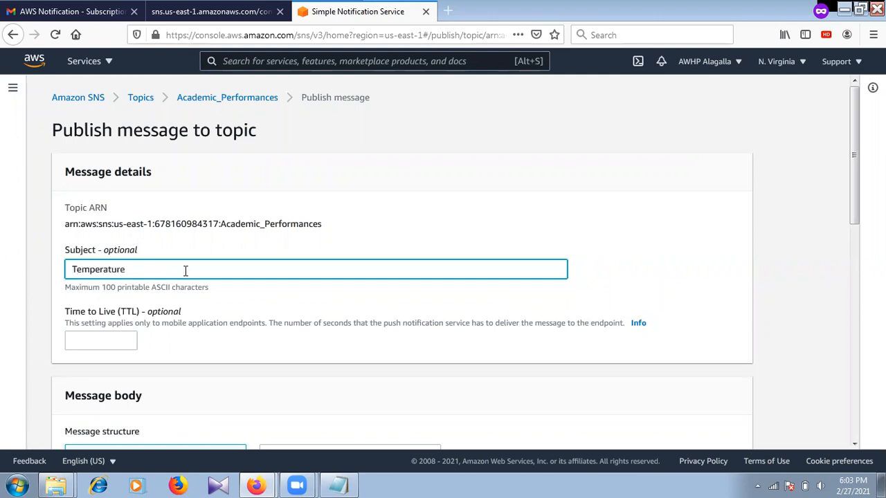
text( Warning)
drag(854, 118, 859, 231)
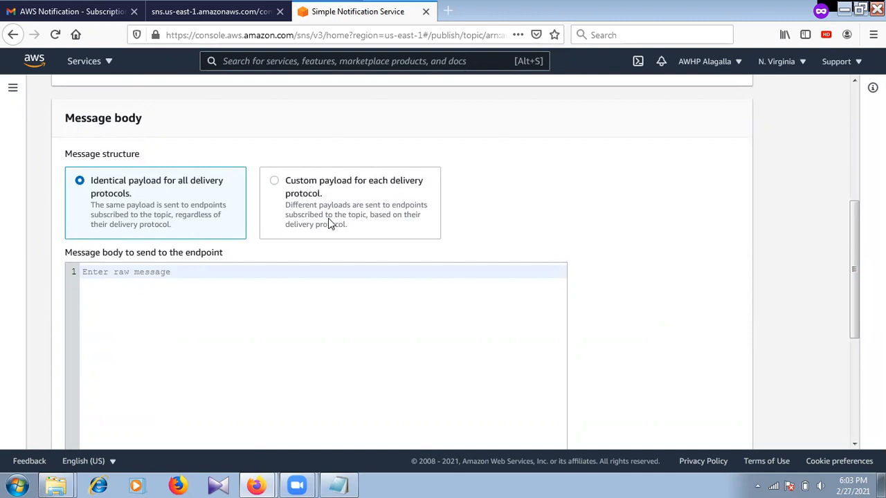
Keep identical payload for all protocols and type 'Room Temperature is 33 degrees. Please turn ON Switch.'.
click(275, 181)
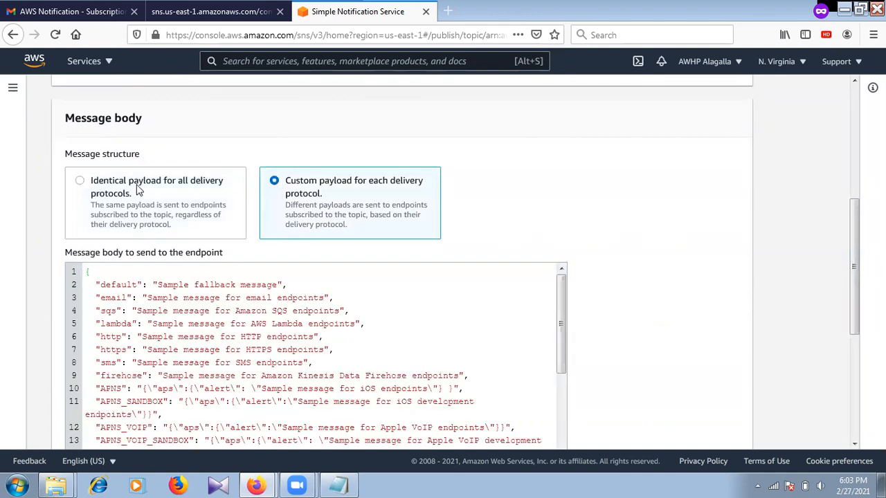
click(81, 181)
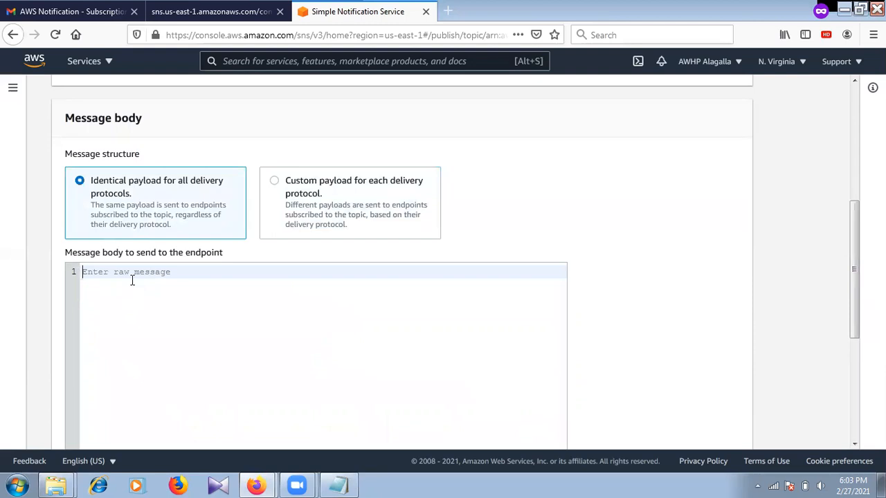
text(Y)
key(BackSpace)
text(Room Temperature s 333)
key(BackSpace)
text(is 33 degree)
text(. Plea)
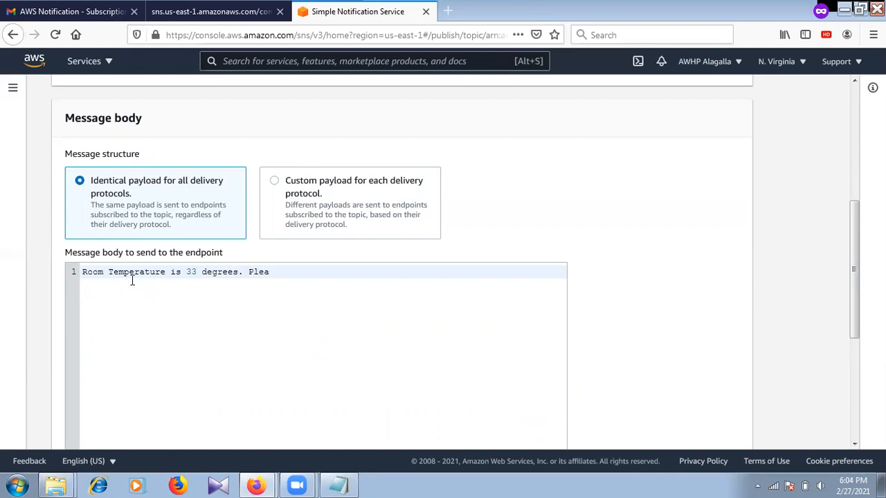
text(se swich)
key(BackSpace)
key(BackSpace)
key(BackSpace)
key(BackSpace)
key(BackSpace)
key(BackSpace)
text(Tu)
key(BackSpace)
key(BackSpace)
key(BackSpace)
text(urn ON)
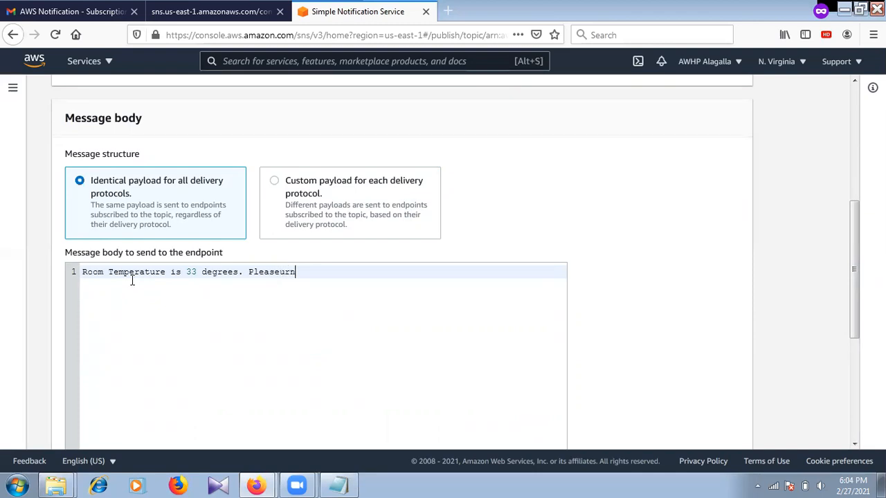
key(BackSpace)
key(BackSpace)
key(BackSpace)
key(BackSpace)
key(BackSpace)
key(BackSpace)
key(BackSpace)
text(turn ON)
text( Fn)
key(BackSpace)
key(BackSpace)
text(Switch.)
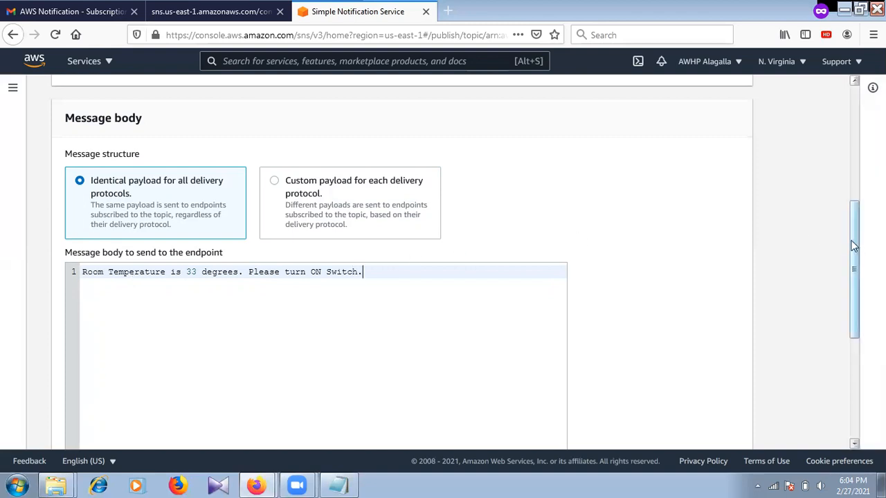
Add a message attribute of type String.
drag(854, 251, 854, 362)
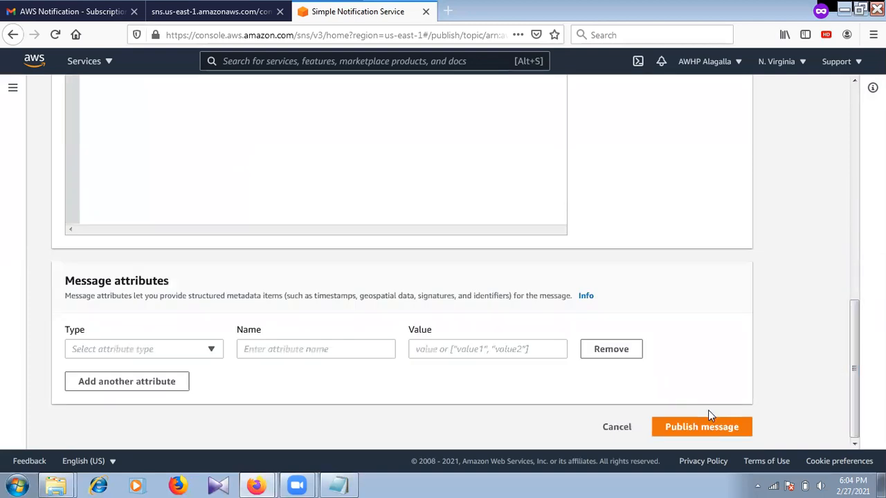
click(214, 351)
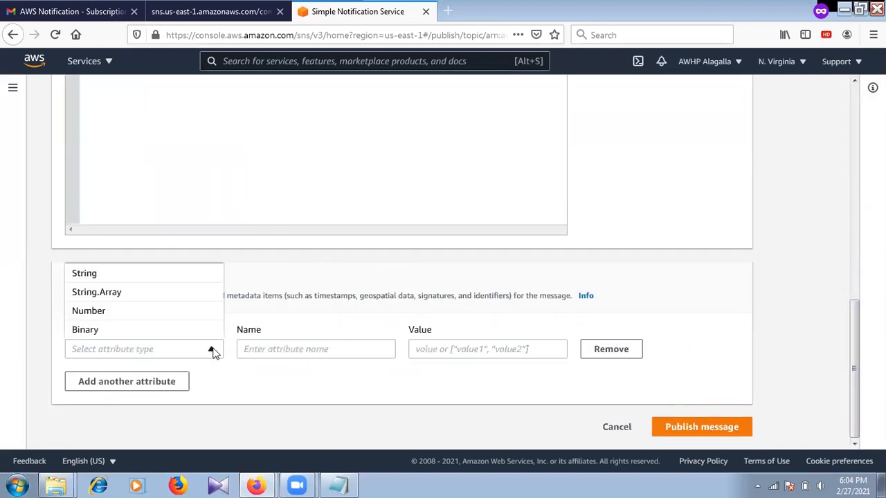
click(194, 274)
click(352, 351)
click(476, 350)
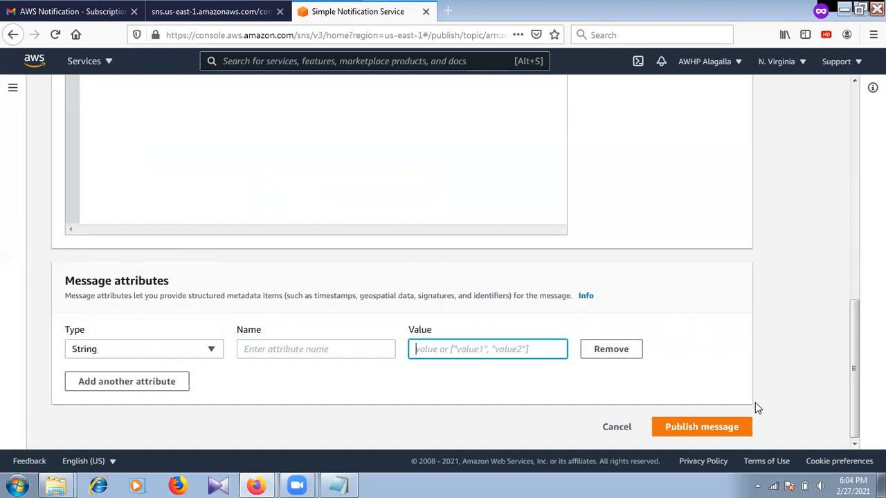
click(742, 427)
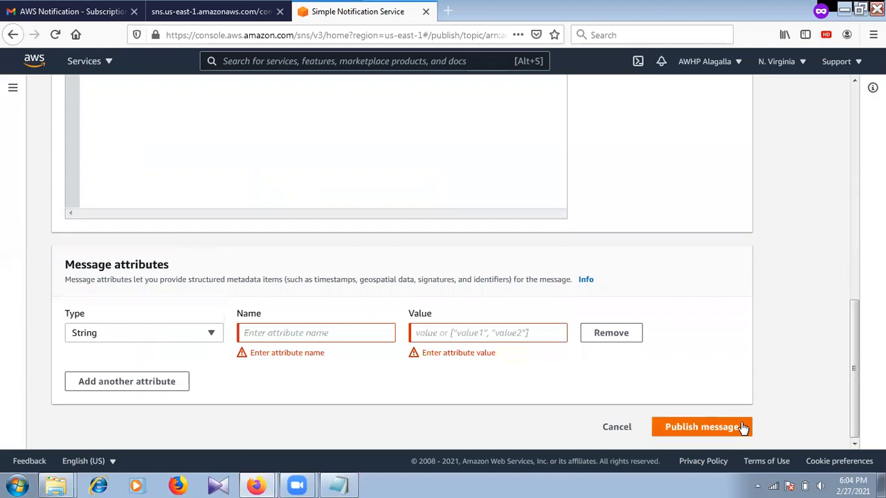
Name the attribute Temp with value 33, publish the message, and view the Gmail inbox.
click(333, 335)
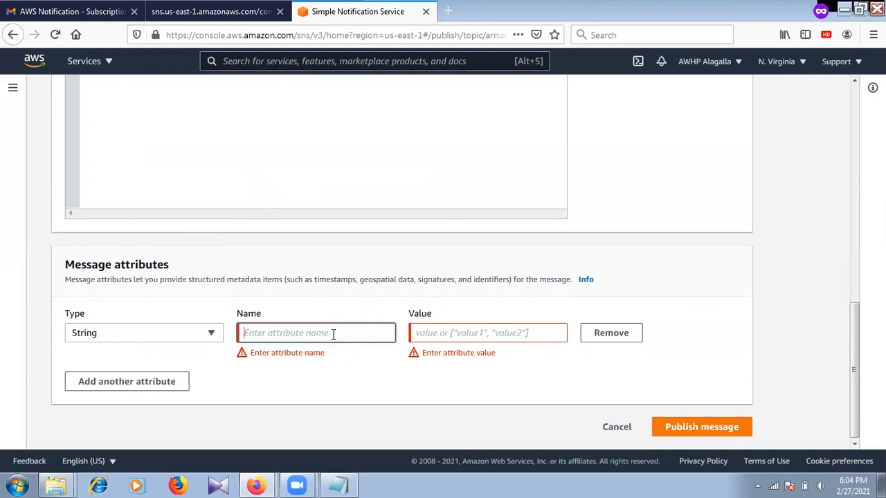
text(Temp)
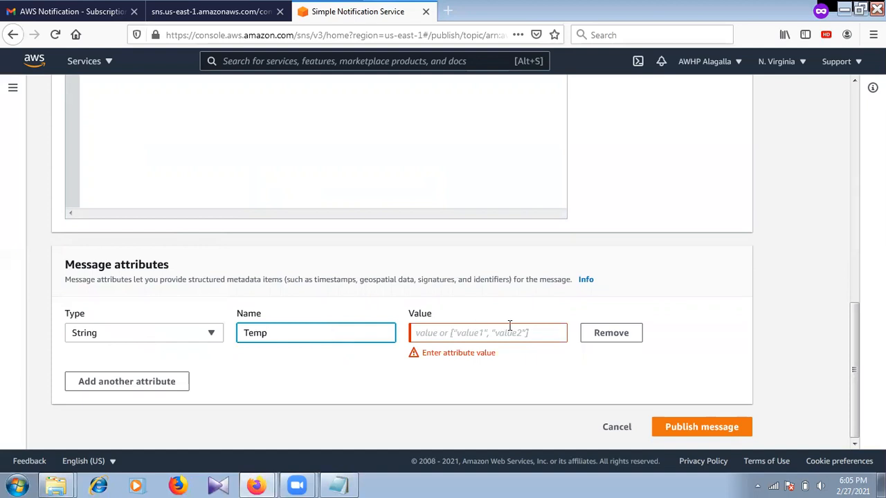
click(481, 333)
text(33)
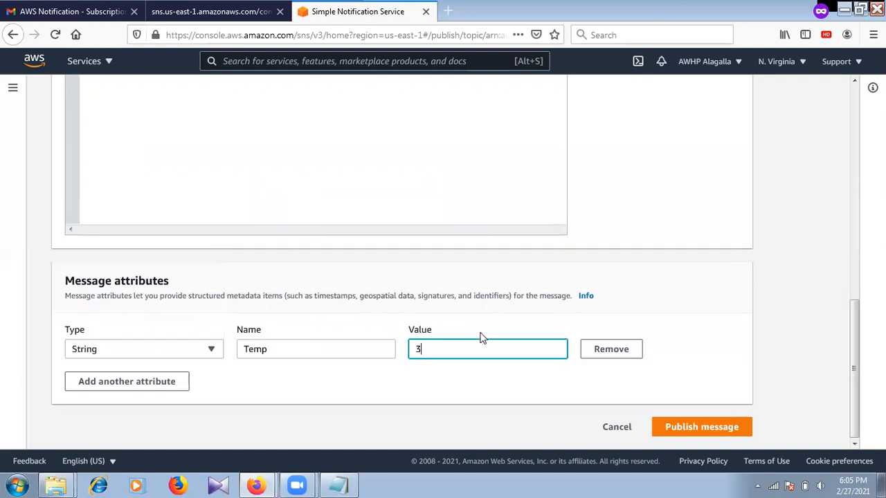
click(741, 427)
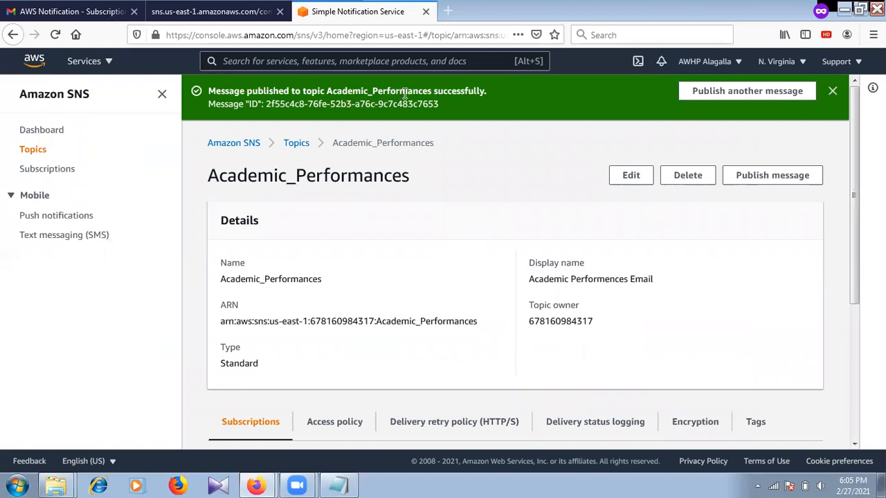
click(73, 11)
click(182, 108)
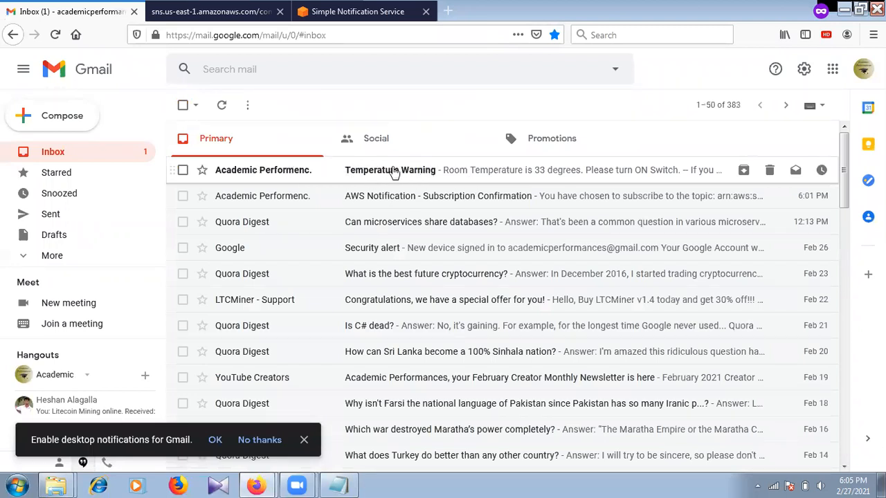
Open the Temperature Warning email and read its 33-degree turn ON Switch warning.
click(339, 173)
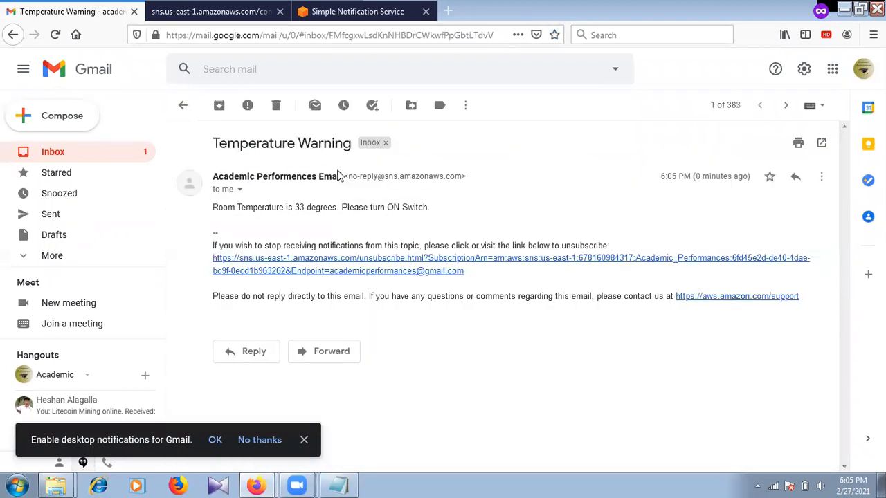
mouse_move(331, 174)
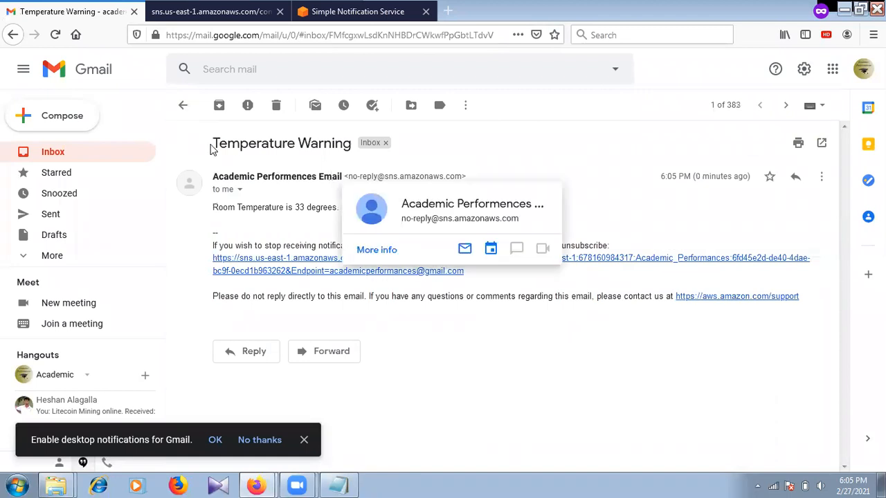
drag(213, 144, 353, 144)
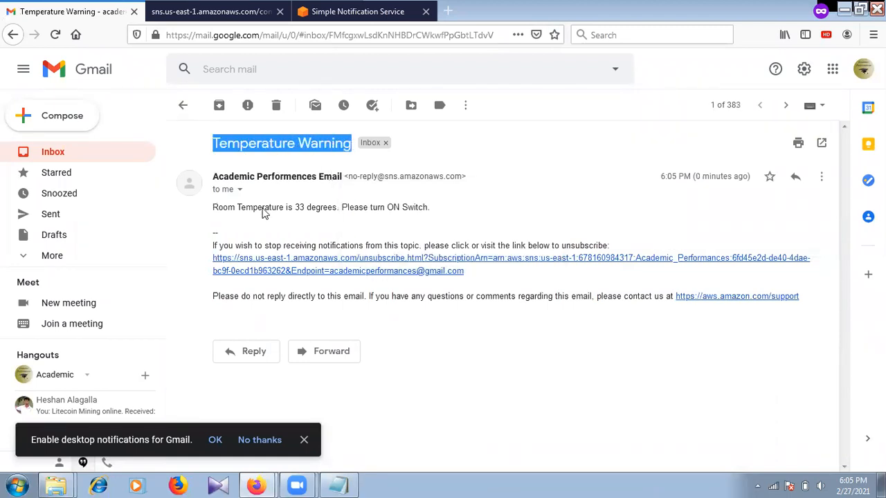
click(306, 208)
drag(219, 207, 200, 224)
click(343, 208)
click(453, 212)
click(202, 219)
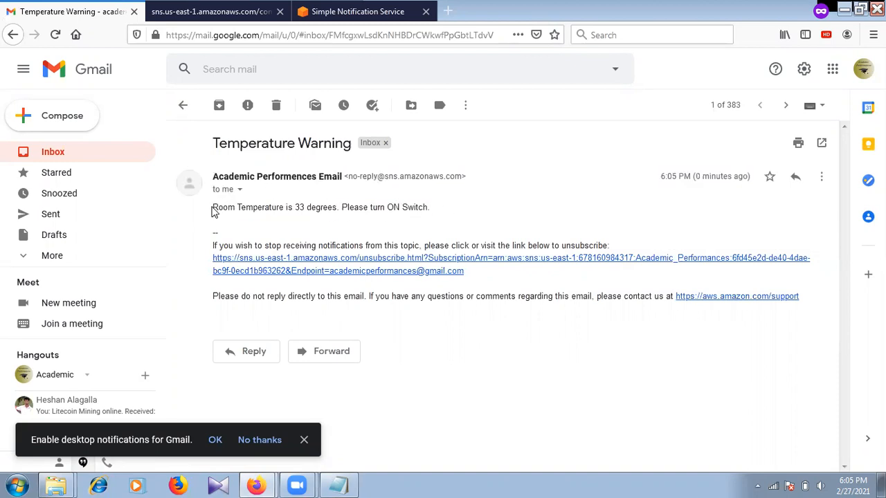
drag(215, 208, 443, 206)
click(457, 210)
click(348, 13)
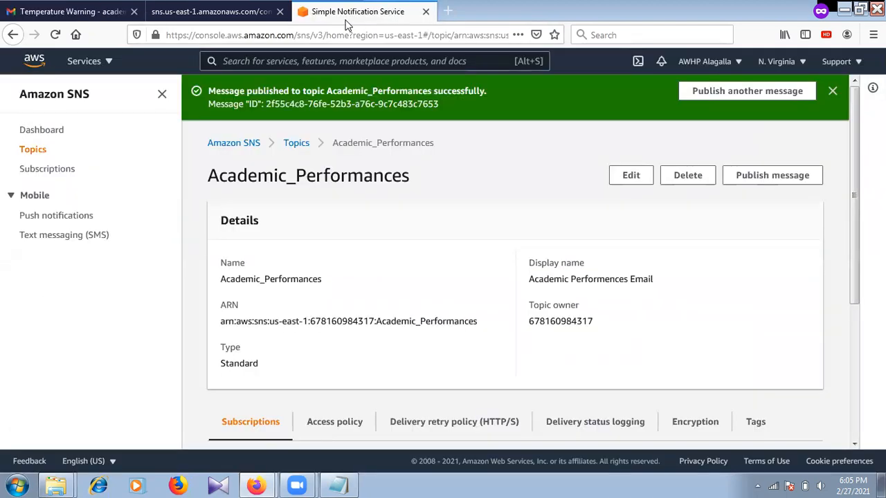
Follow the Amazon SNS breadcrumb to the SNS home page with its Create topic form.
click(235, 143)
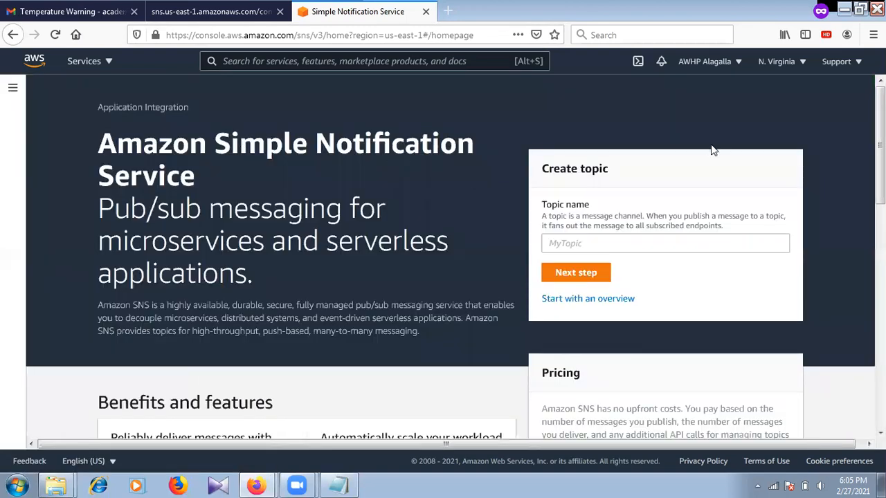
mouse_move(880, 144)
mouse_down()
mouse_move(881, 222)
mouse_move(880, 144)
mouse_up()
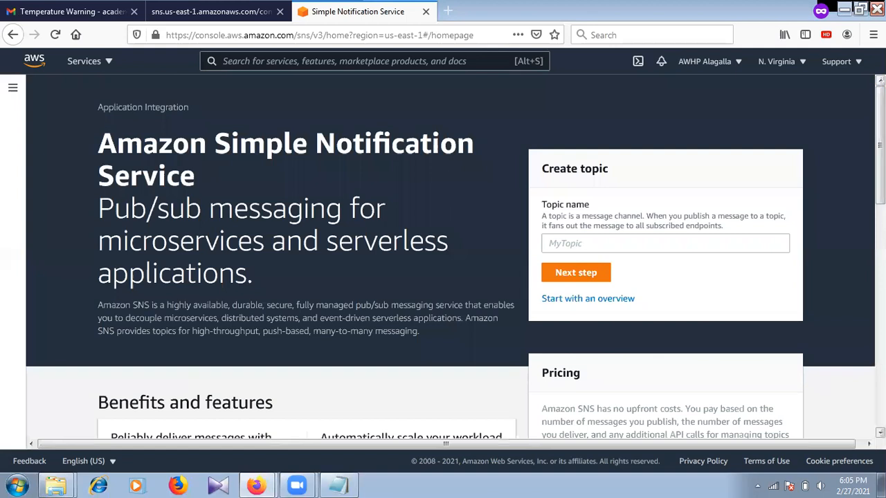